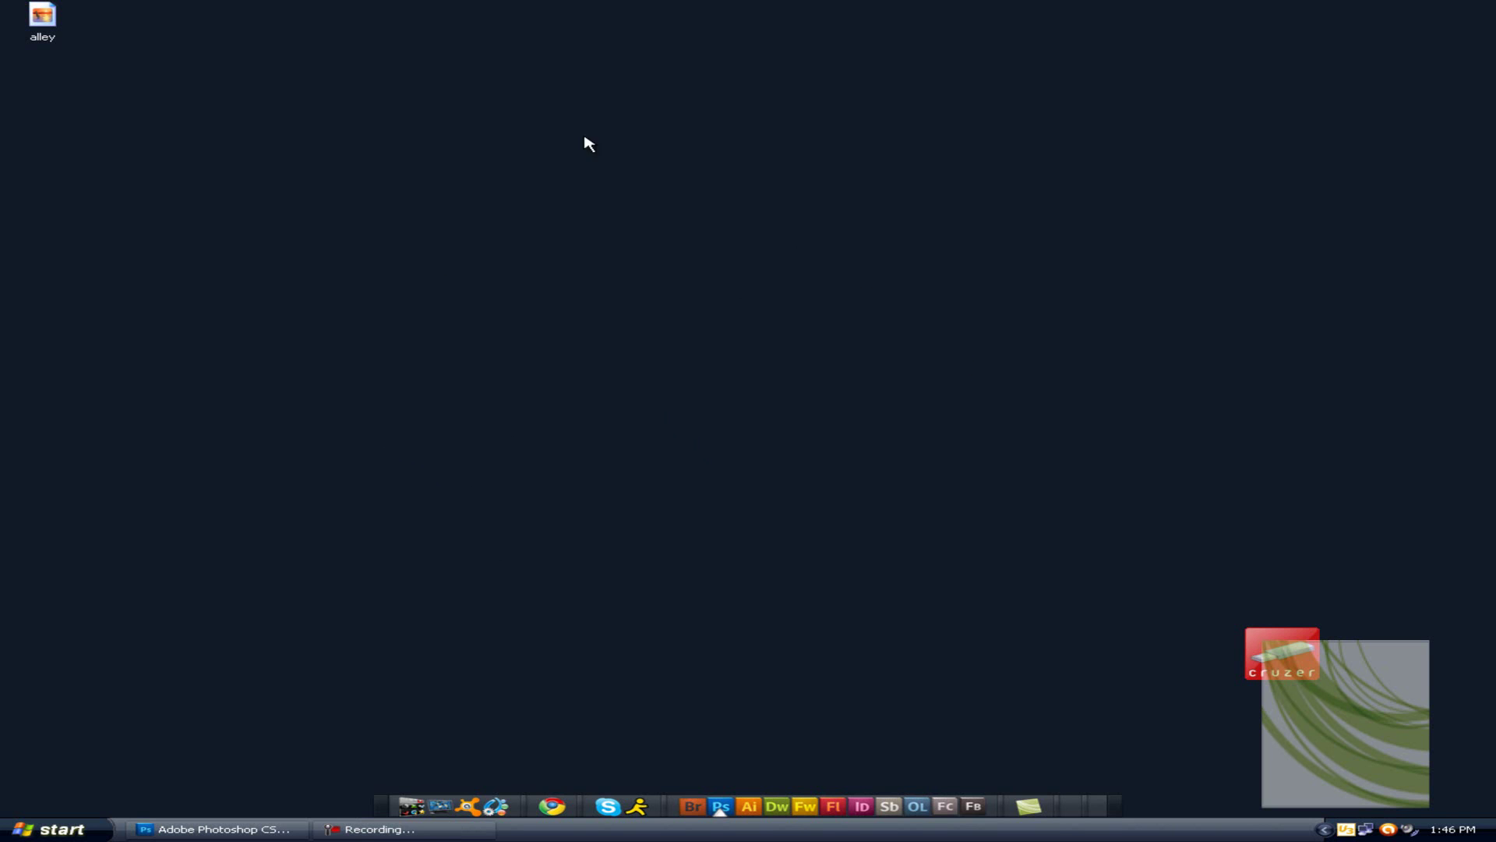
Step: Open the alley.jpg photo from the desktop in Photoshop
{"action": "left_click_drag", "start_coordinate": [219, 119], "coordinate": [1046, 511]}
{"action": "left_click", "coordinate": [265, 828]}
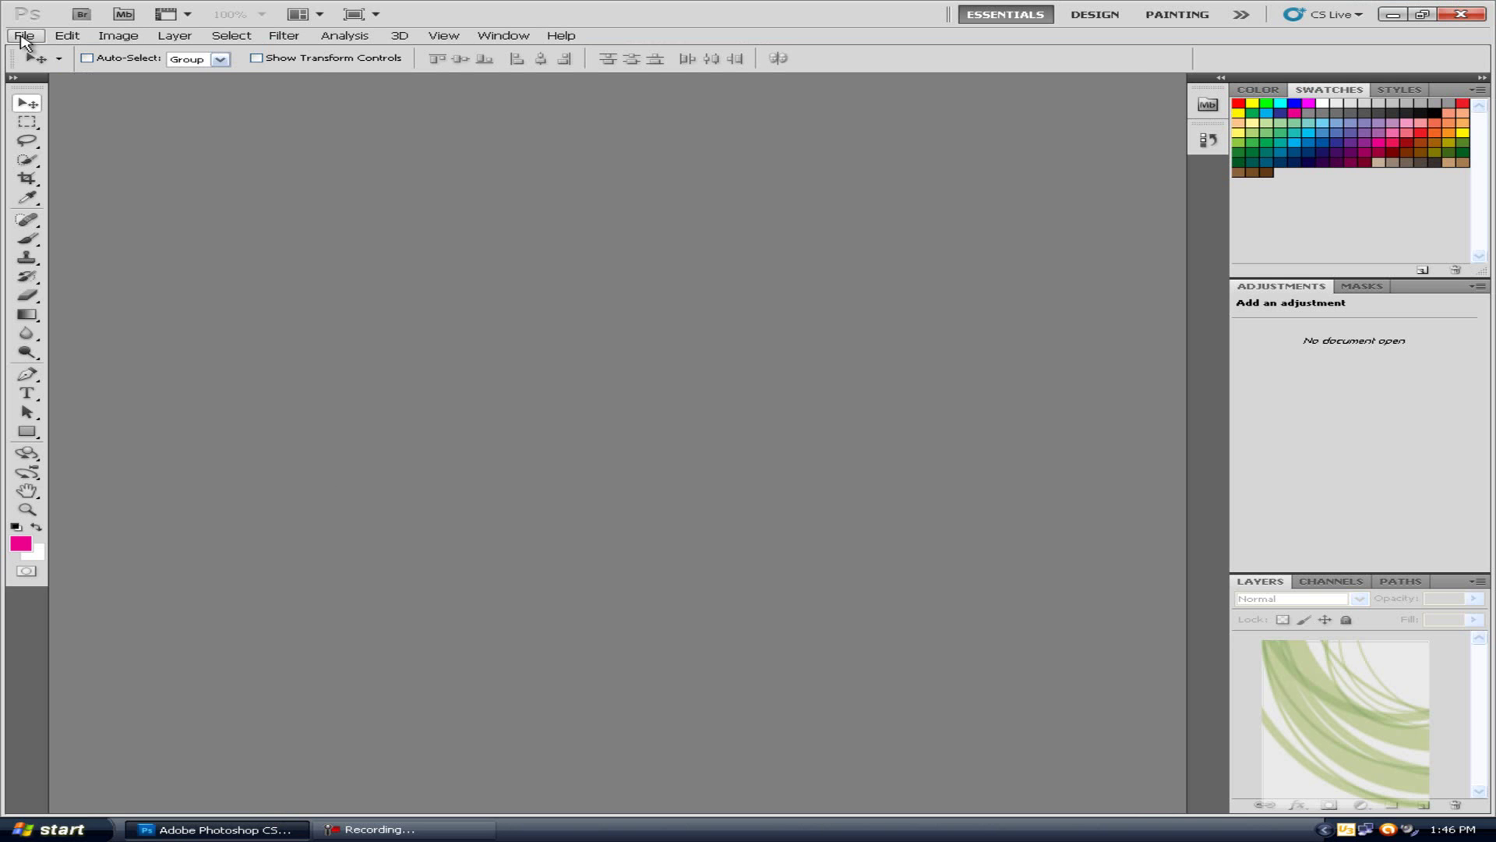
{"action": "left_click", "coordinate": [24, 36]}
{"action": "left_click", "coordinate": [24, 36]}
{"action": "left_click", "coordinate": [25, 36]}
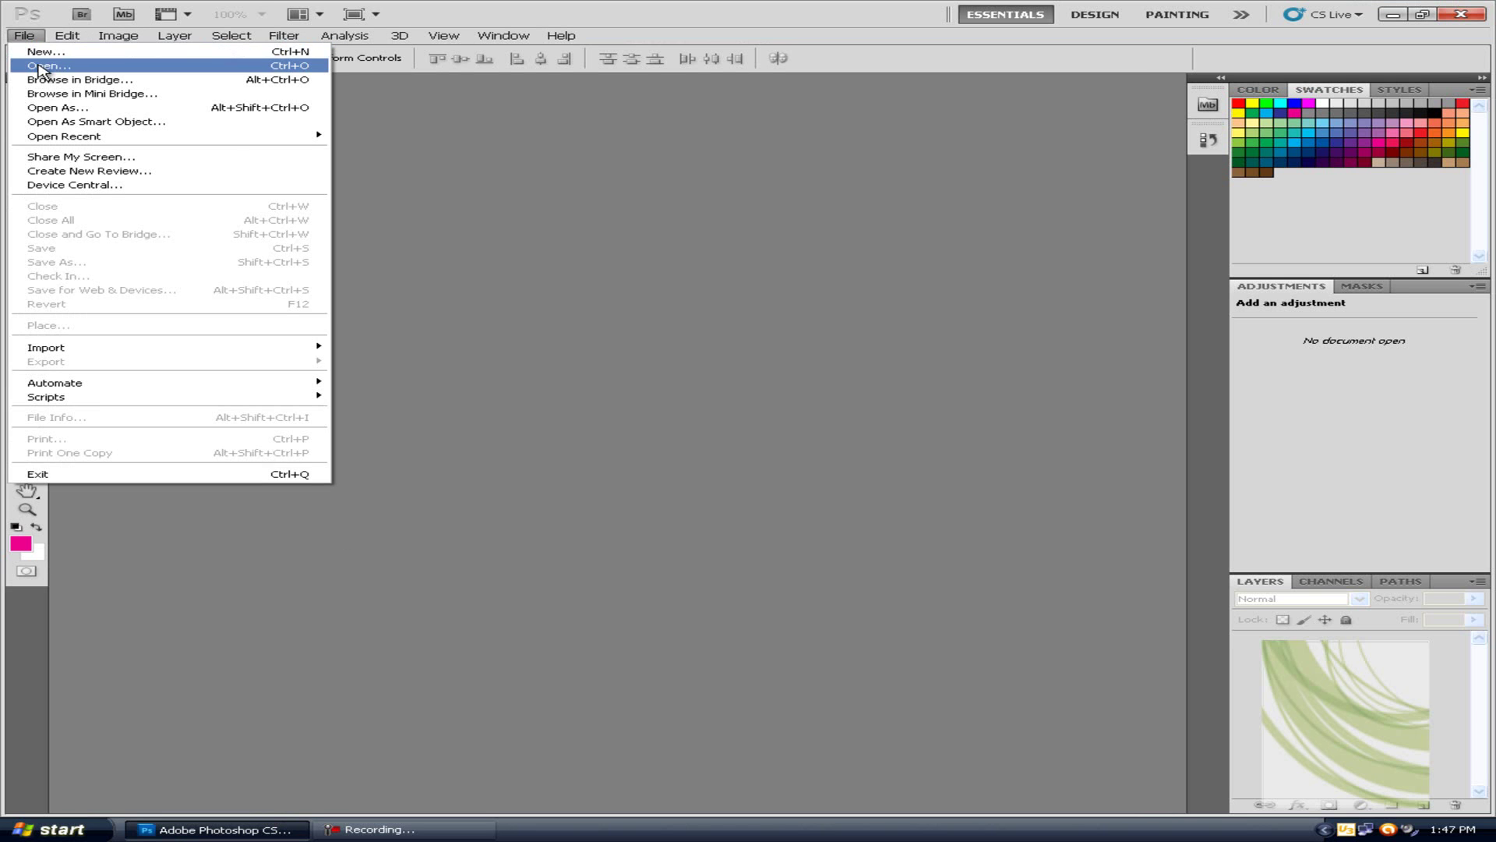
{"action": "left_click", "coordinate": [39, 66]}
{"action": "left_click", "coordinate": [577, 212]}
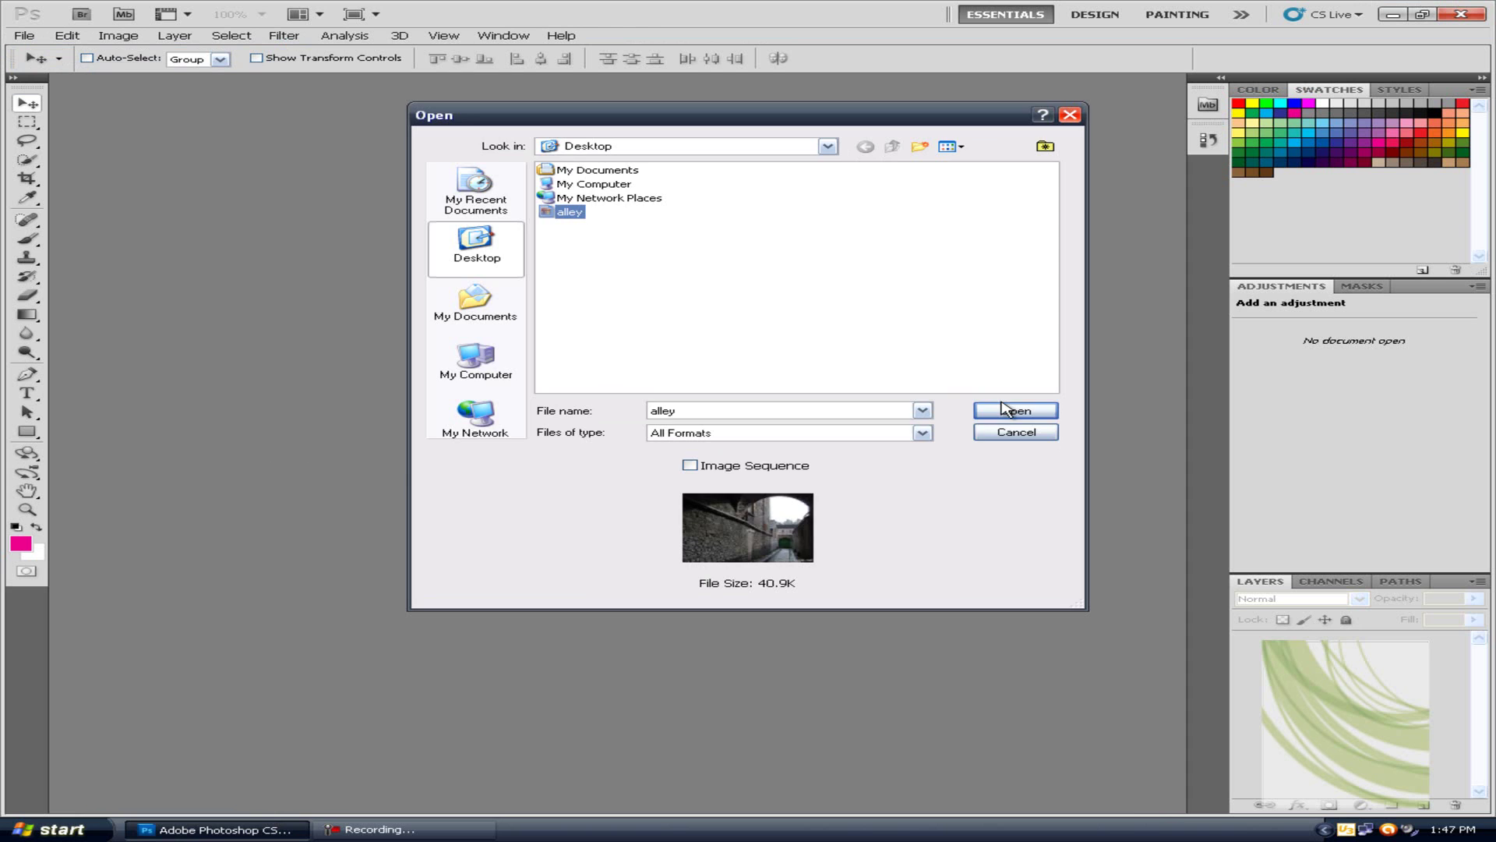
{"action": "left_click", "coordinate": [1005, 410]}
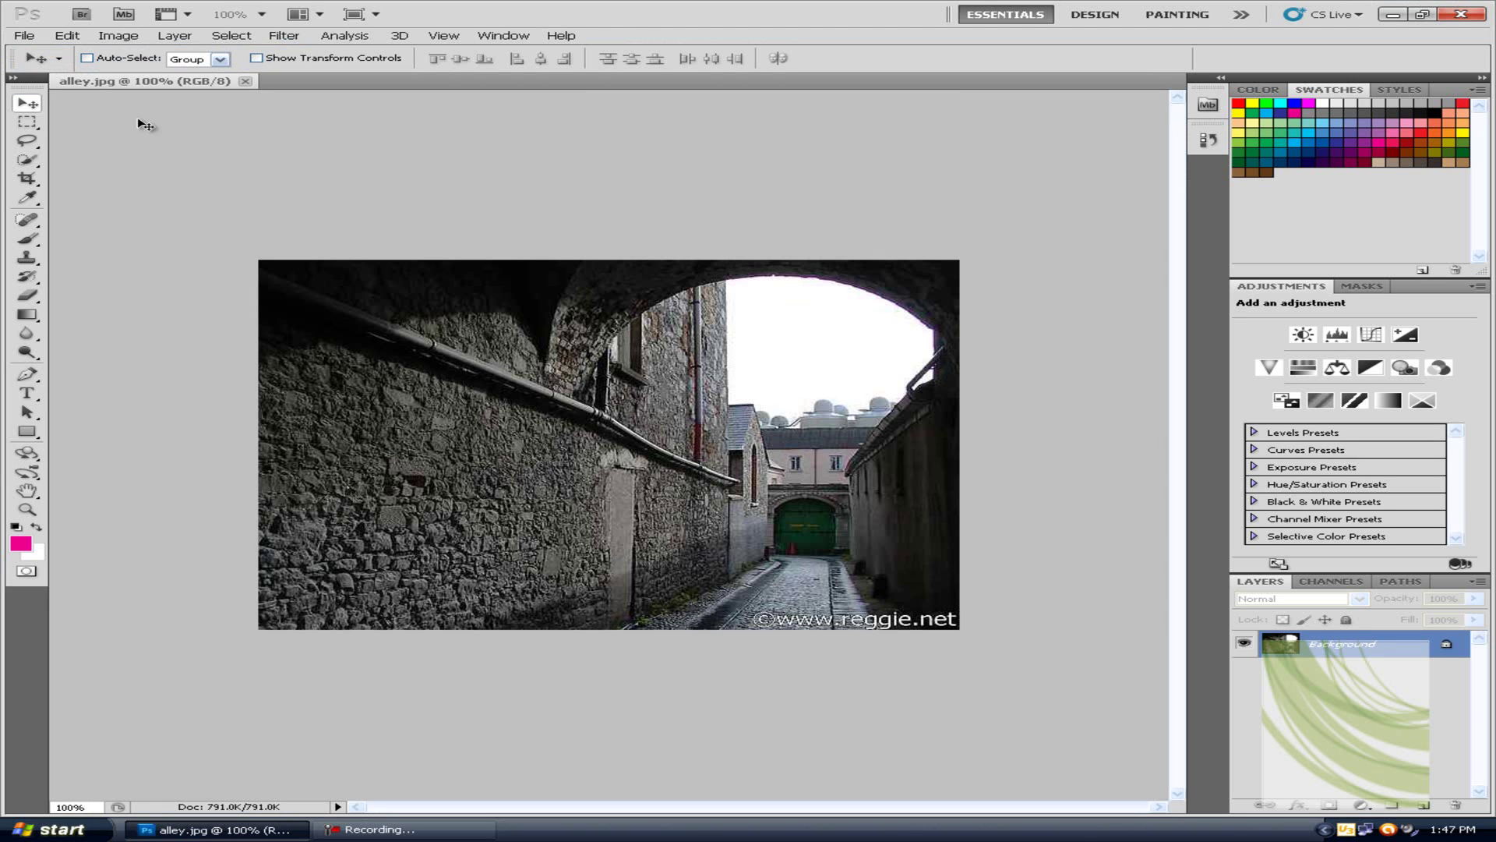
Step: Crop the photo to exclude the bottom strip carrying the watermark
{"action": "left_click", "coordinate": [27, 179]}
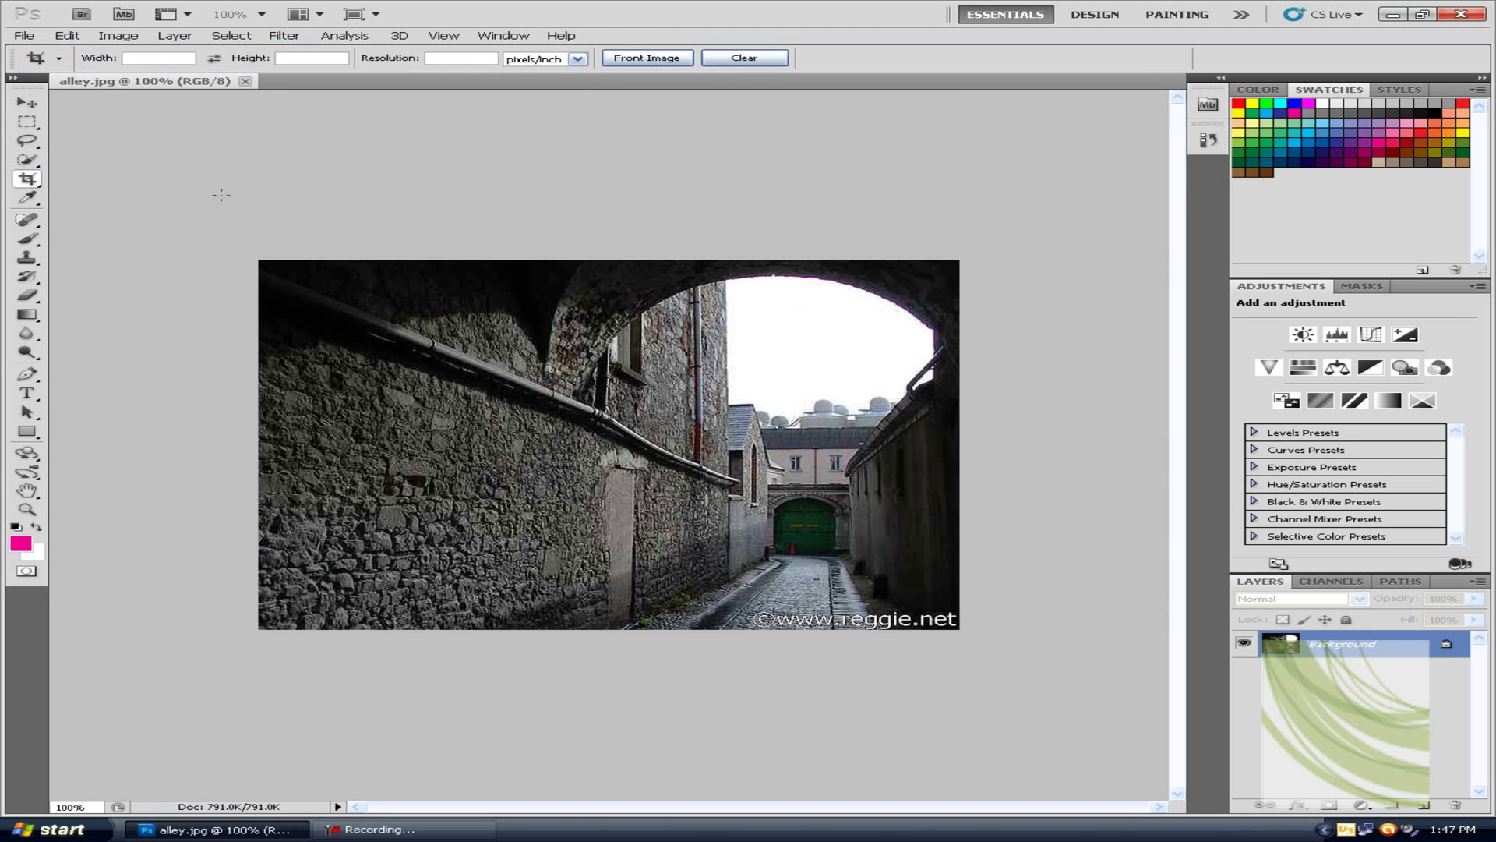
{"action": "left_click_drag", "start_coordinate": [787, 359], "coordinate": [1045, 608]}
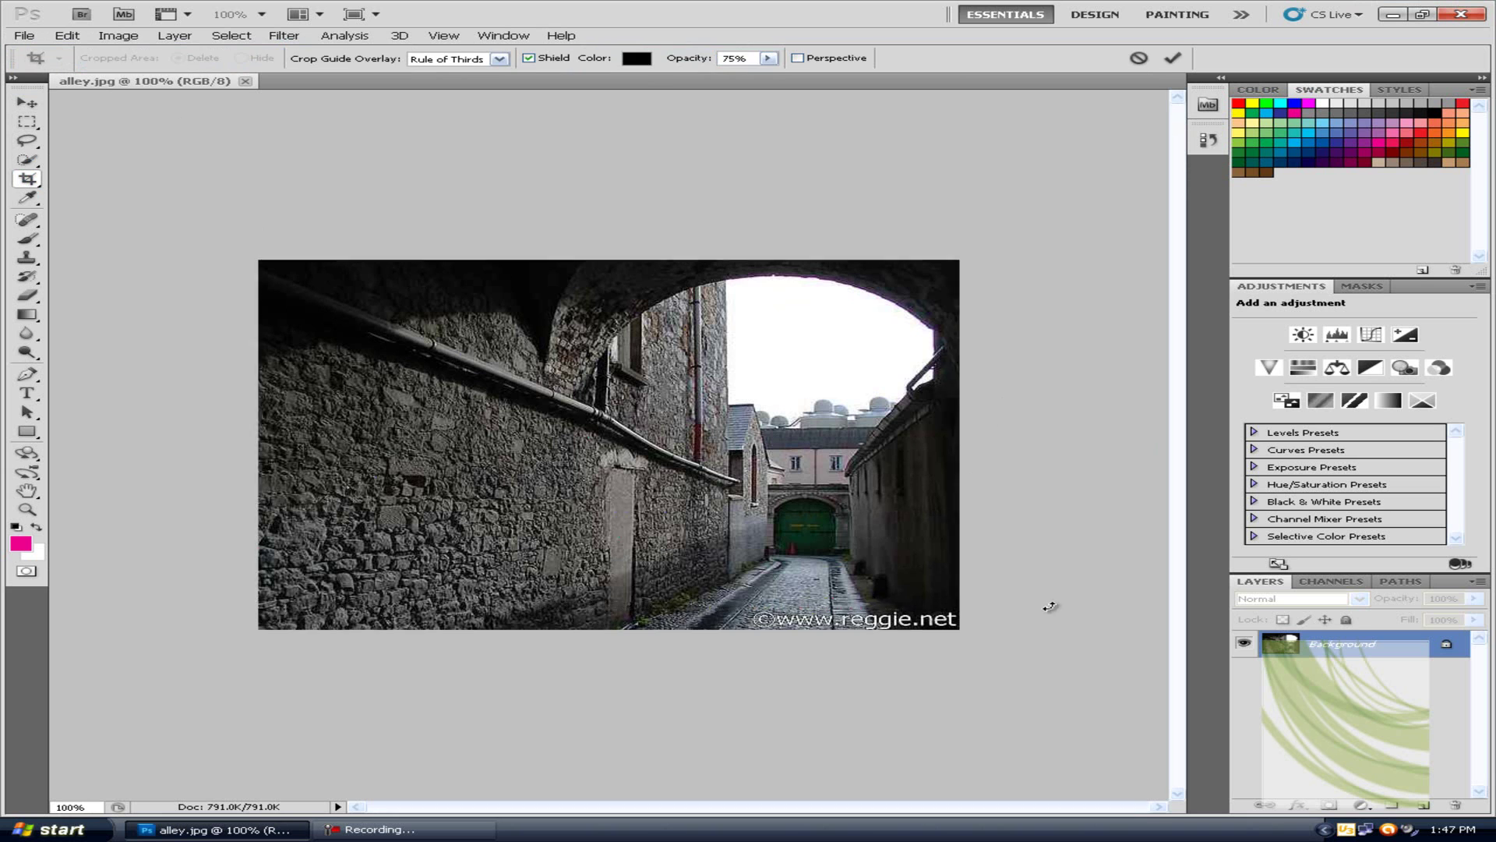
{"action": "key", "text": "Return"}
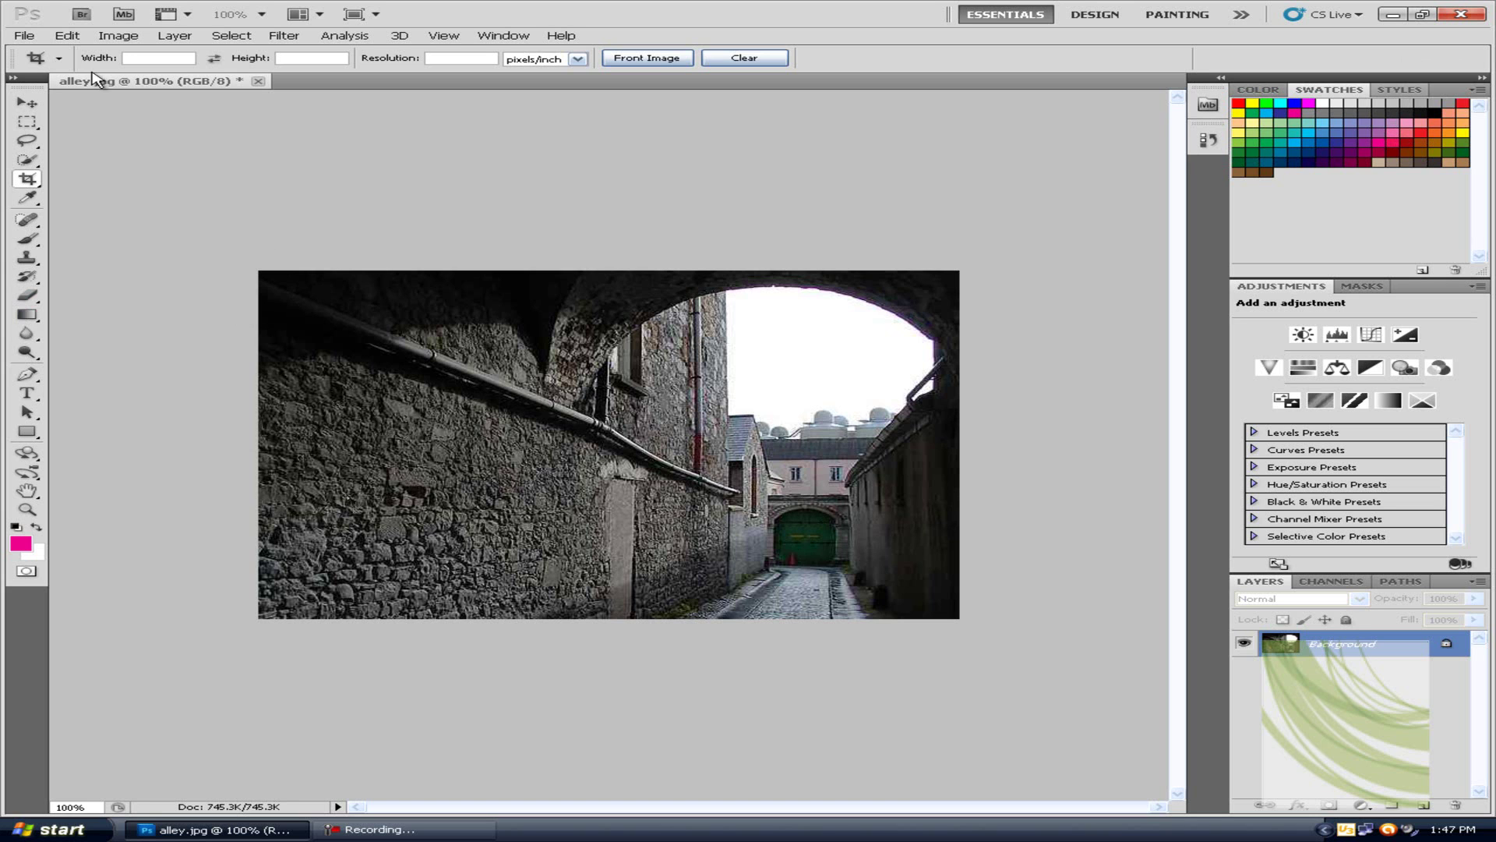
Step: Type 'BARBi' in pink 37 pt Stylin' BRK across the upper left of the wall
{"action": "left_click", "coordinate": [26, 393]}
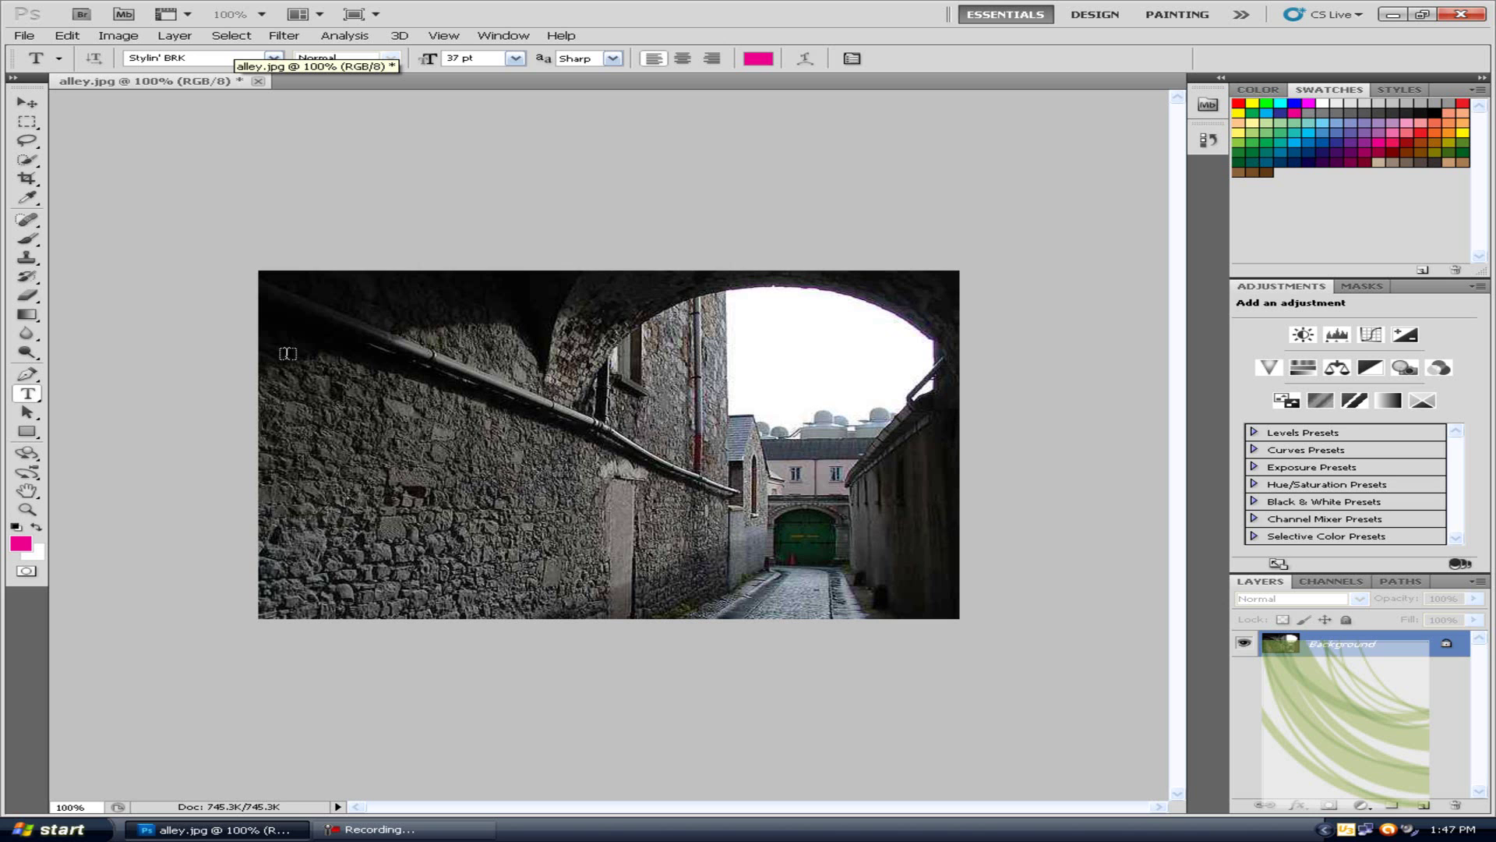
{"action": "left_click_drag", "start_coordinate": [288, 356], "coordinate": [886, 568]}
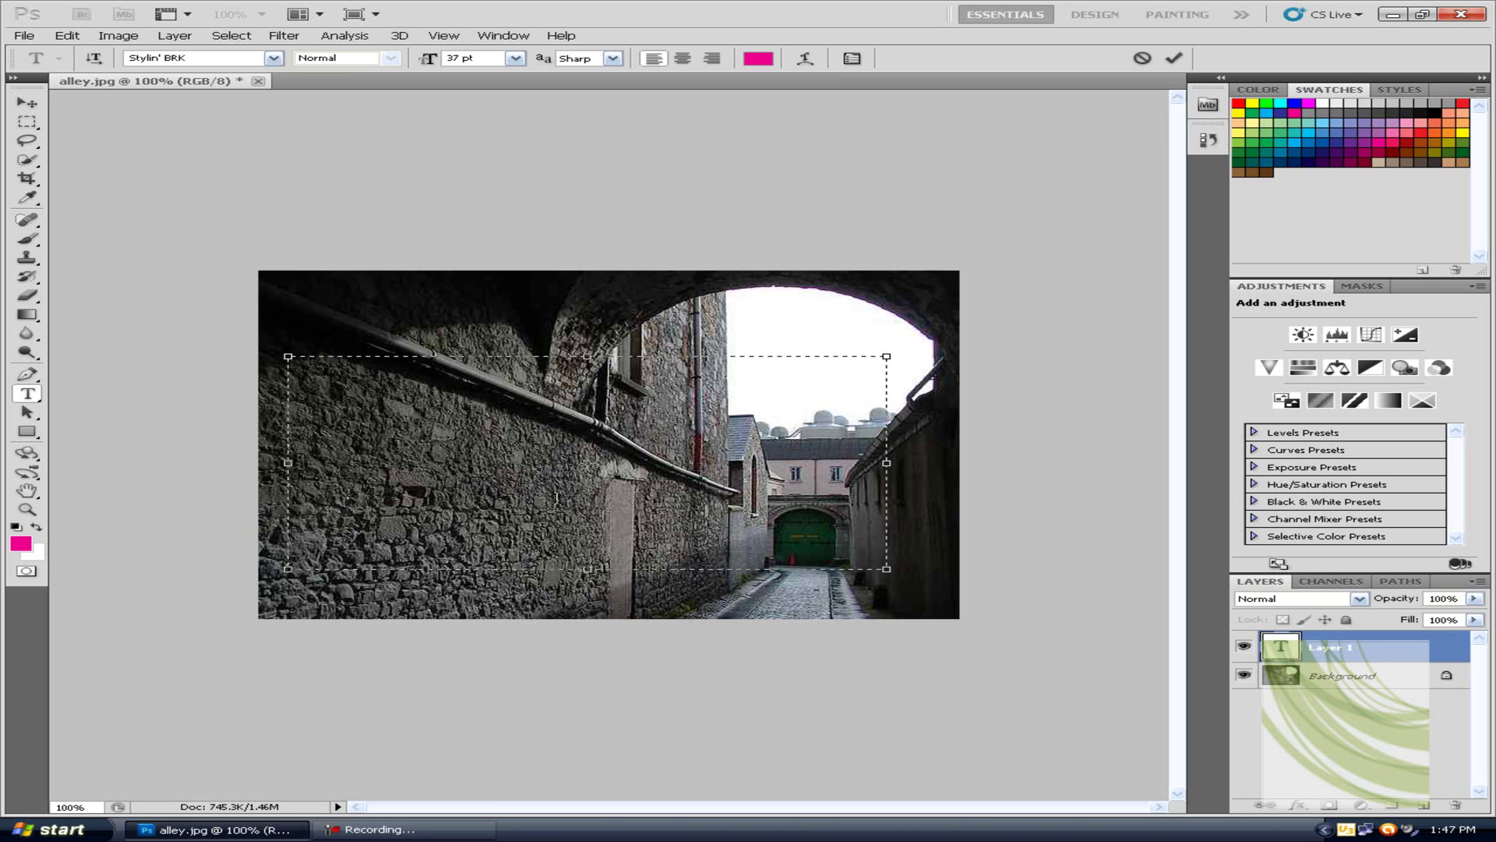
{"action": "type", "text": "BAREi"}
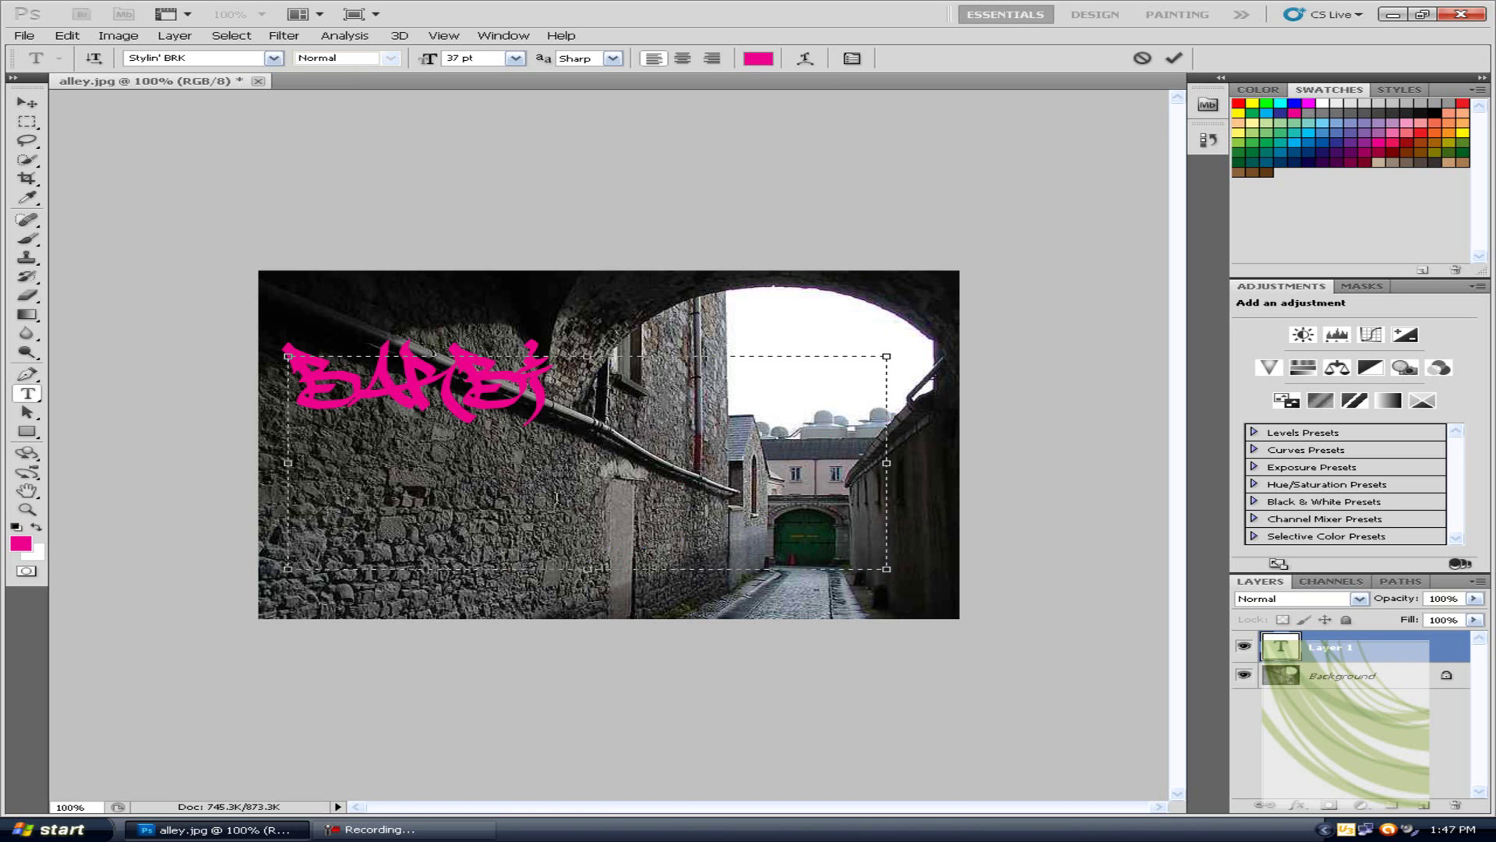
{"action": "key", "text": "BackSpace"}
{"action": "type", "text": "i"}
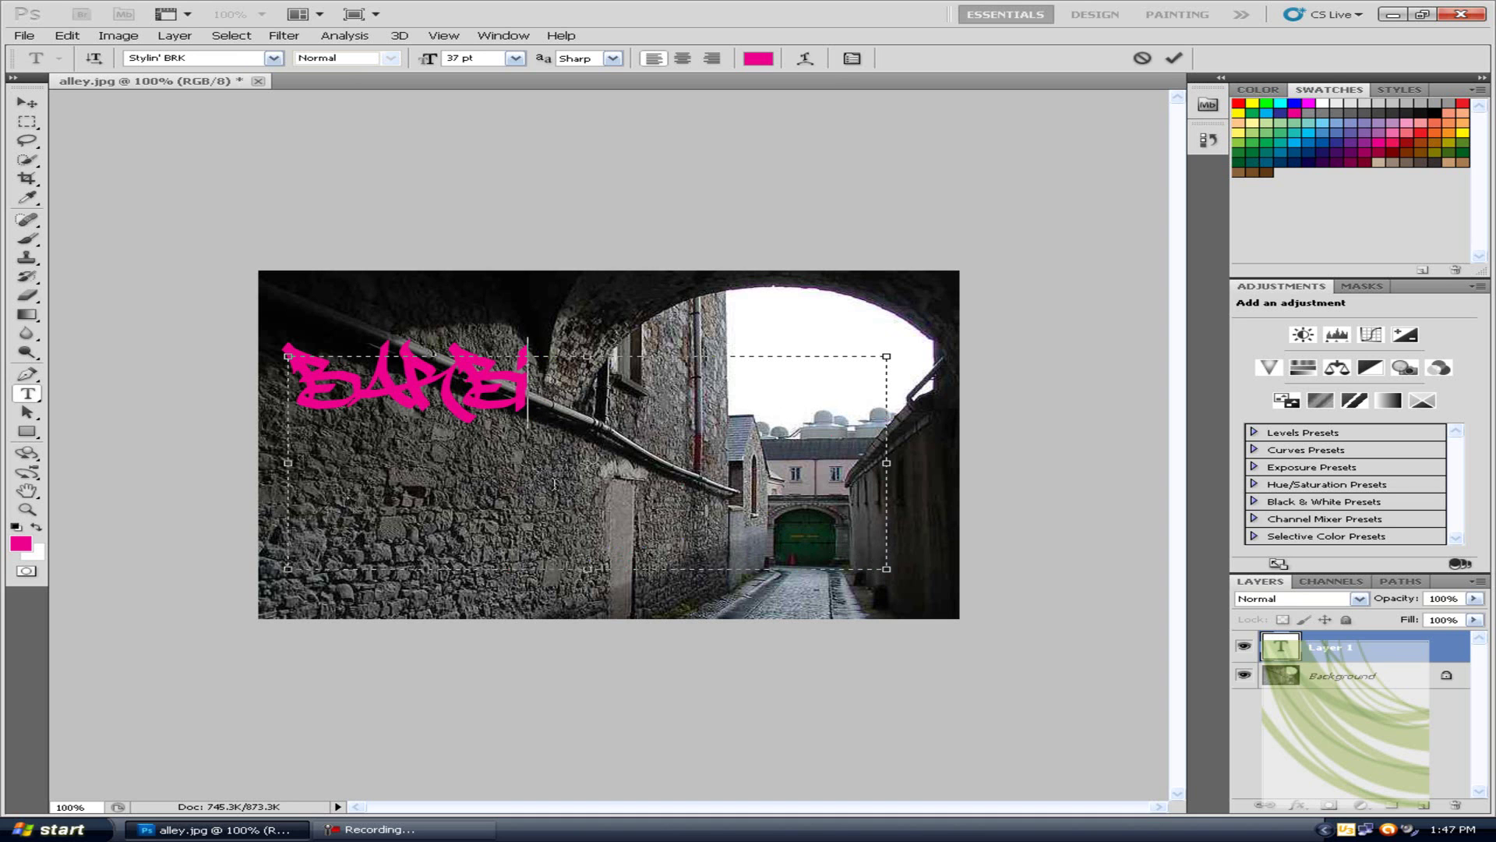
{"action": "left_click", "coordinate": [1386, 658]}
Step: Rasterize the BARBi type layer and move it down and right onto the wall
{"action": "right_click", "coordinate": [1404, 649]}
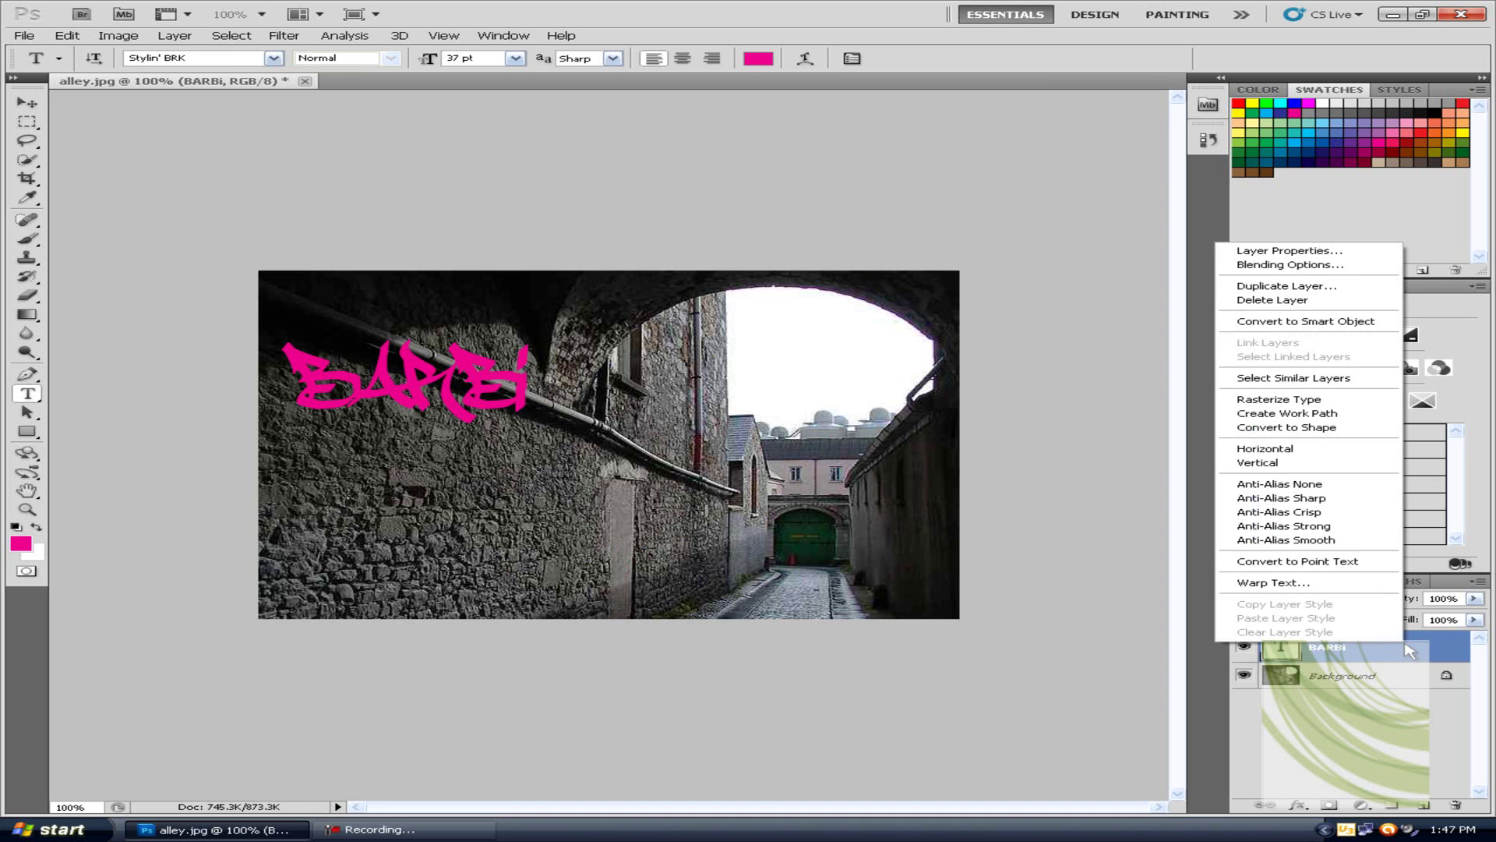
{"action": "left_click", "coordinate": [1309, 399]}
{"action": "left_click", "coordinate": [27, 102]}
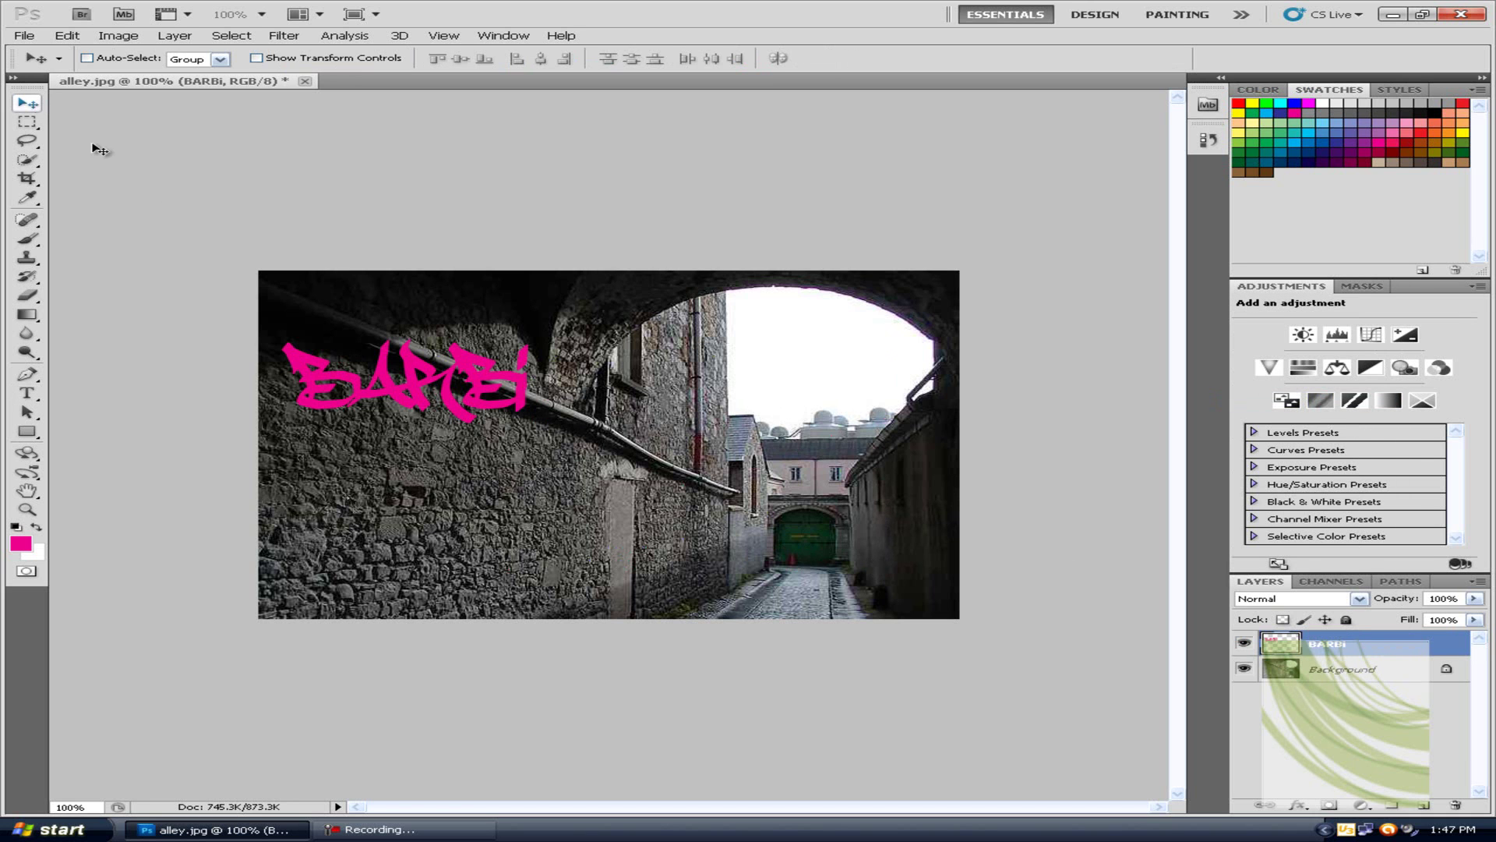
{"action": "left_click_drag", "start_coordinate": [352, 350], "coordinate": [427, 443]}
Step: Scale BARBi to about 124% and position it lower on the stone wall
{"action": "key", "text": "ctrl+t"}
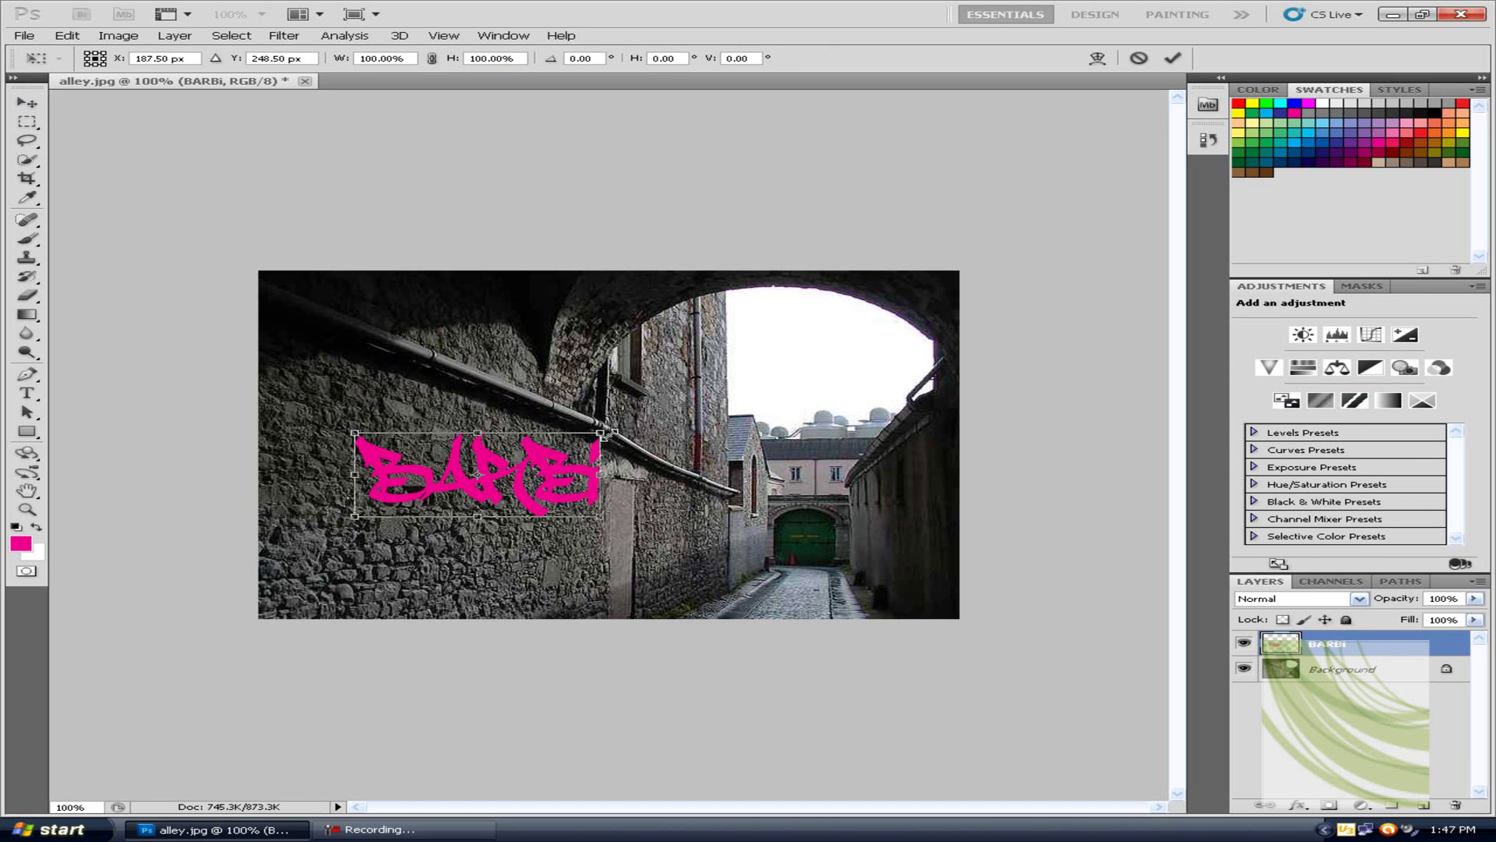
{"action": "left_click_drag", "start_coordinate": [600, 433], "coordinate": [662, 412]}
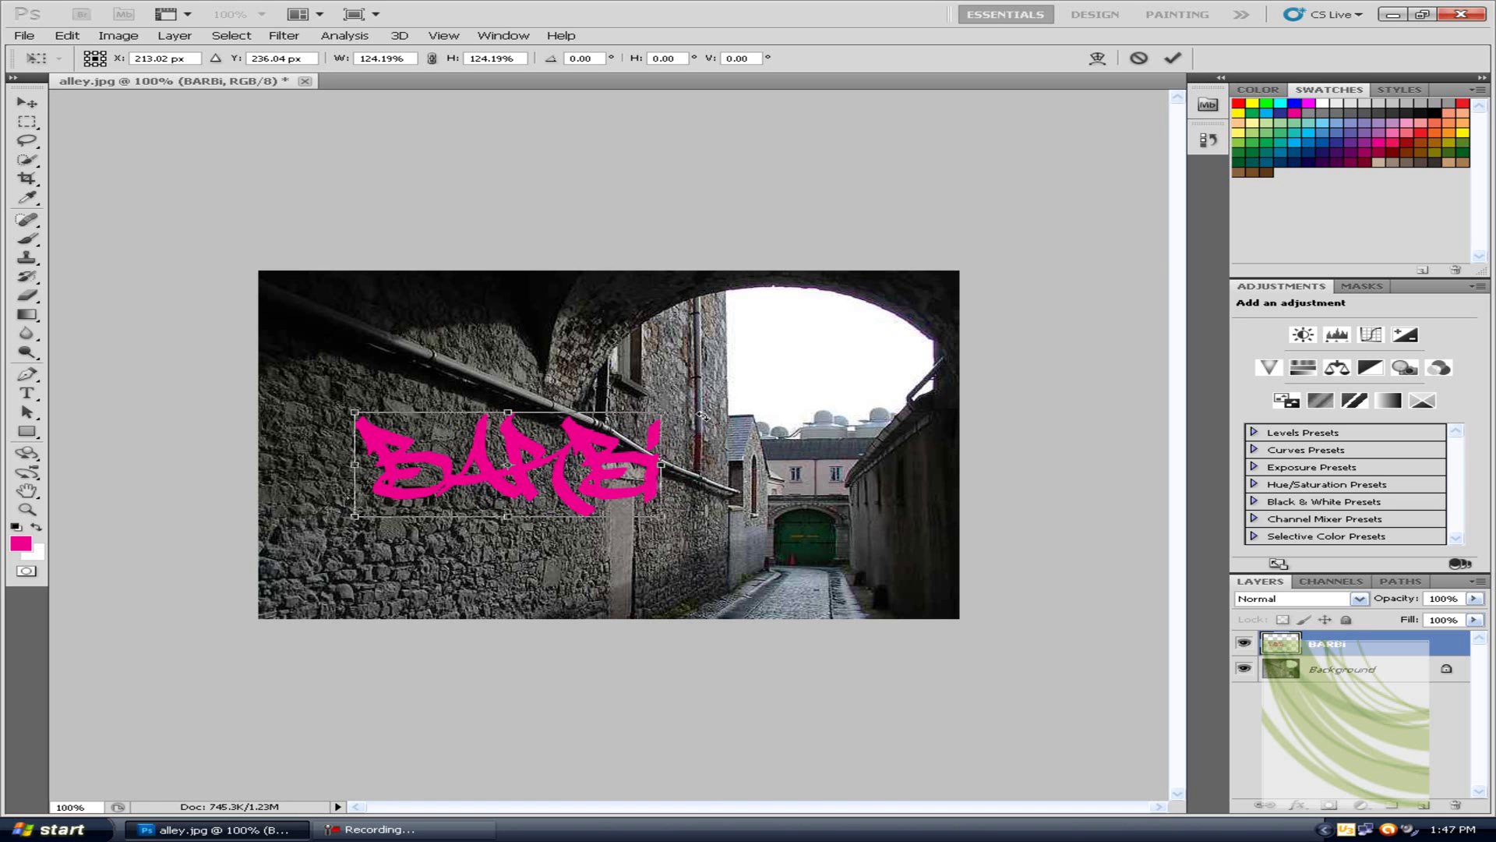
{"action": "key", "text": "Return"}
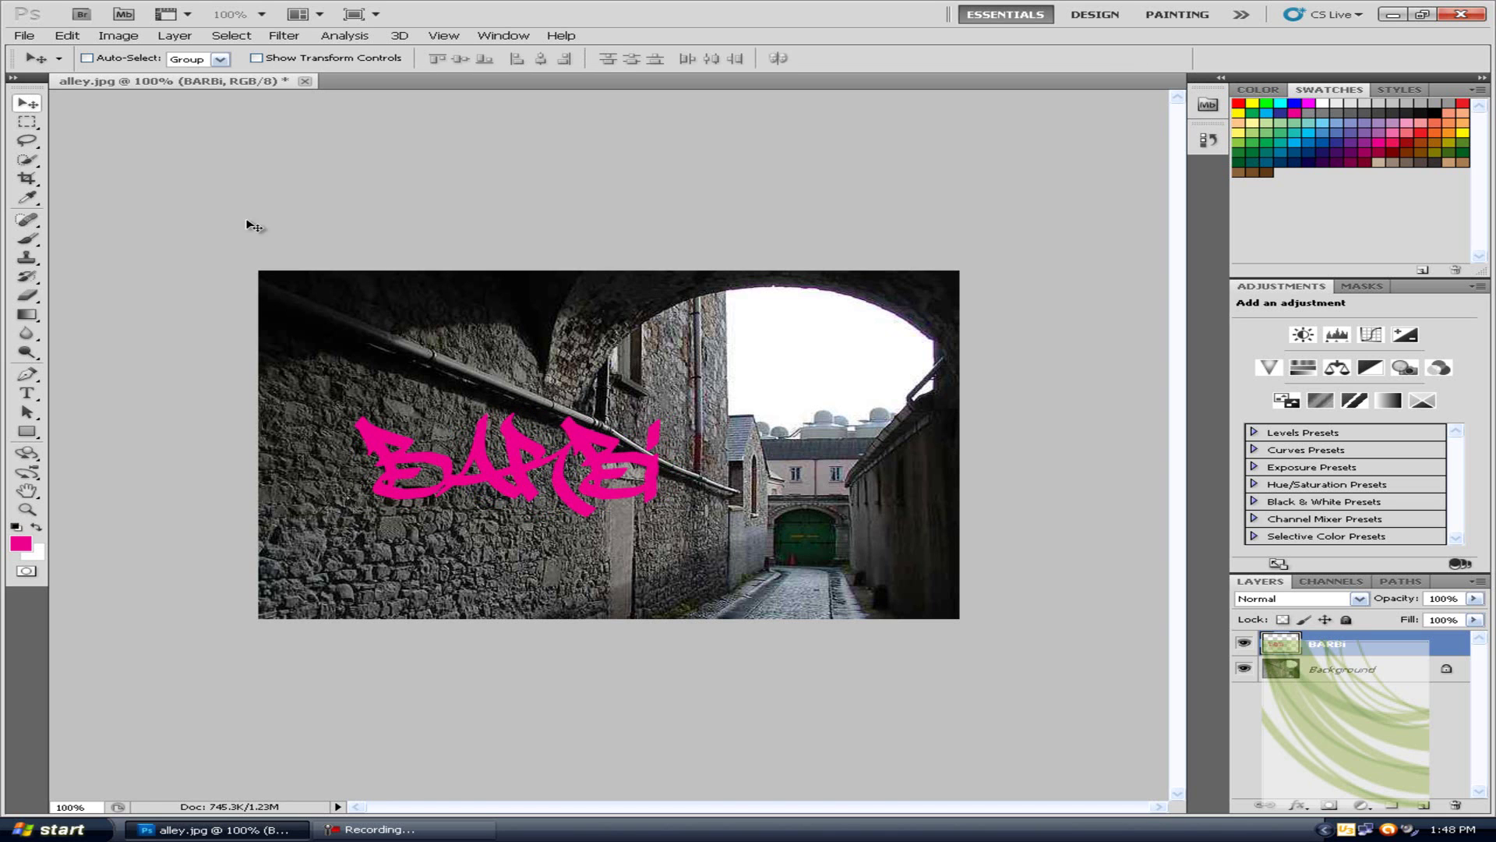
{"action": "left_click_drag", "start_coordinate": [558, 483], "coordinate": [499, 480]}
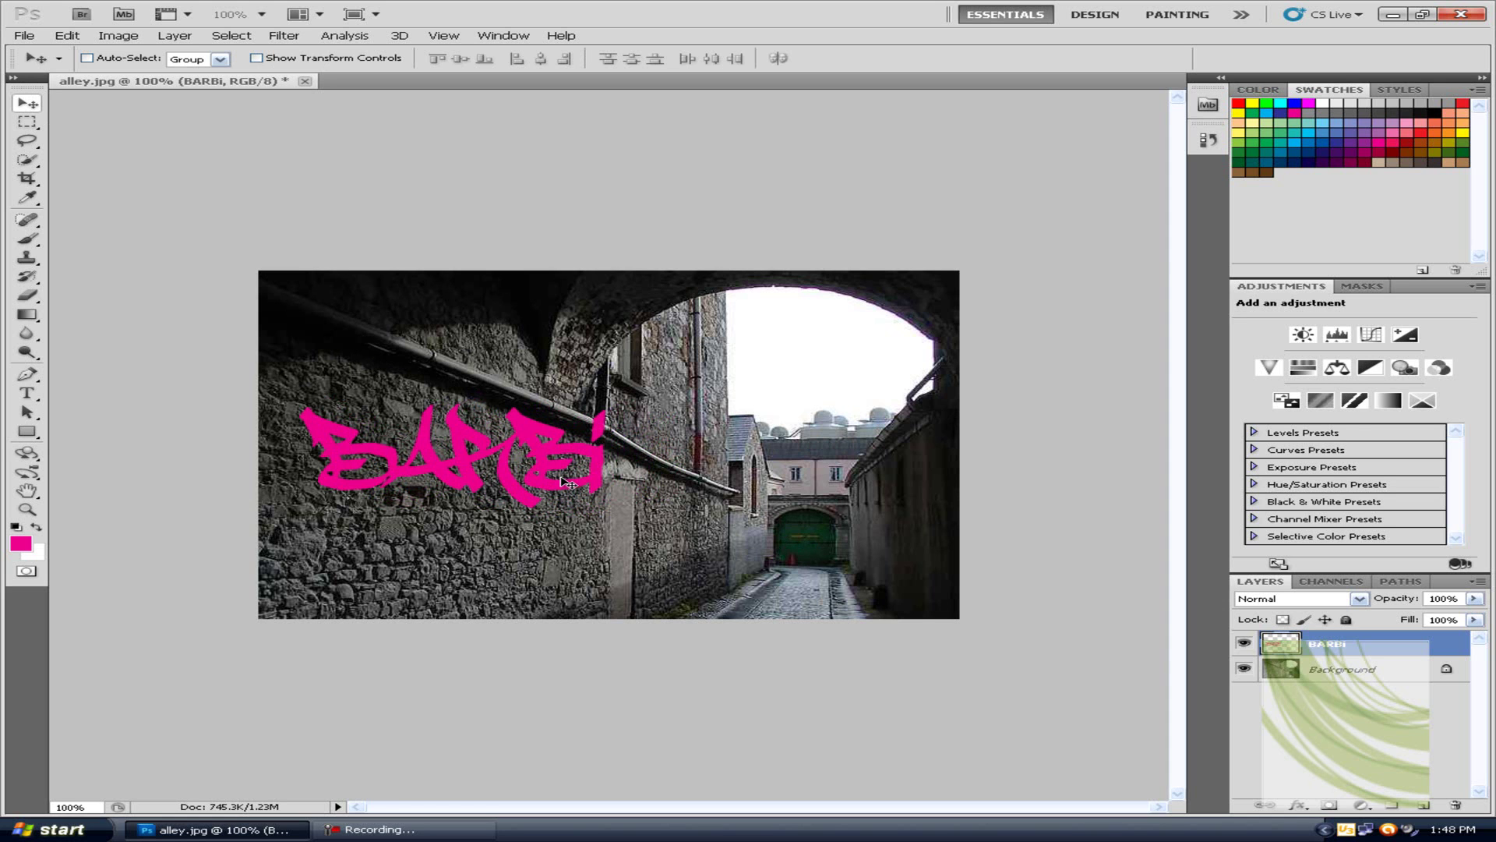
{"action": "left_click_drag", "start_coordinate": [560, 483], "coordinate": [540, 526]}
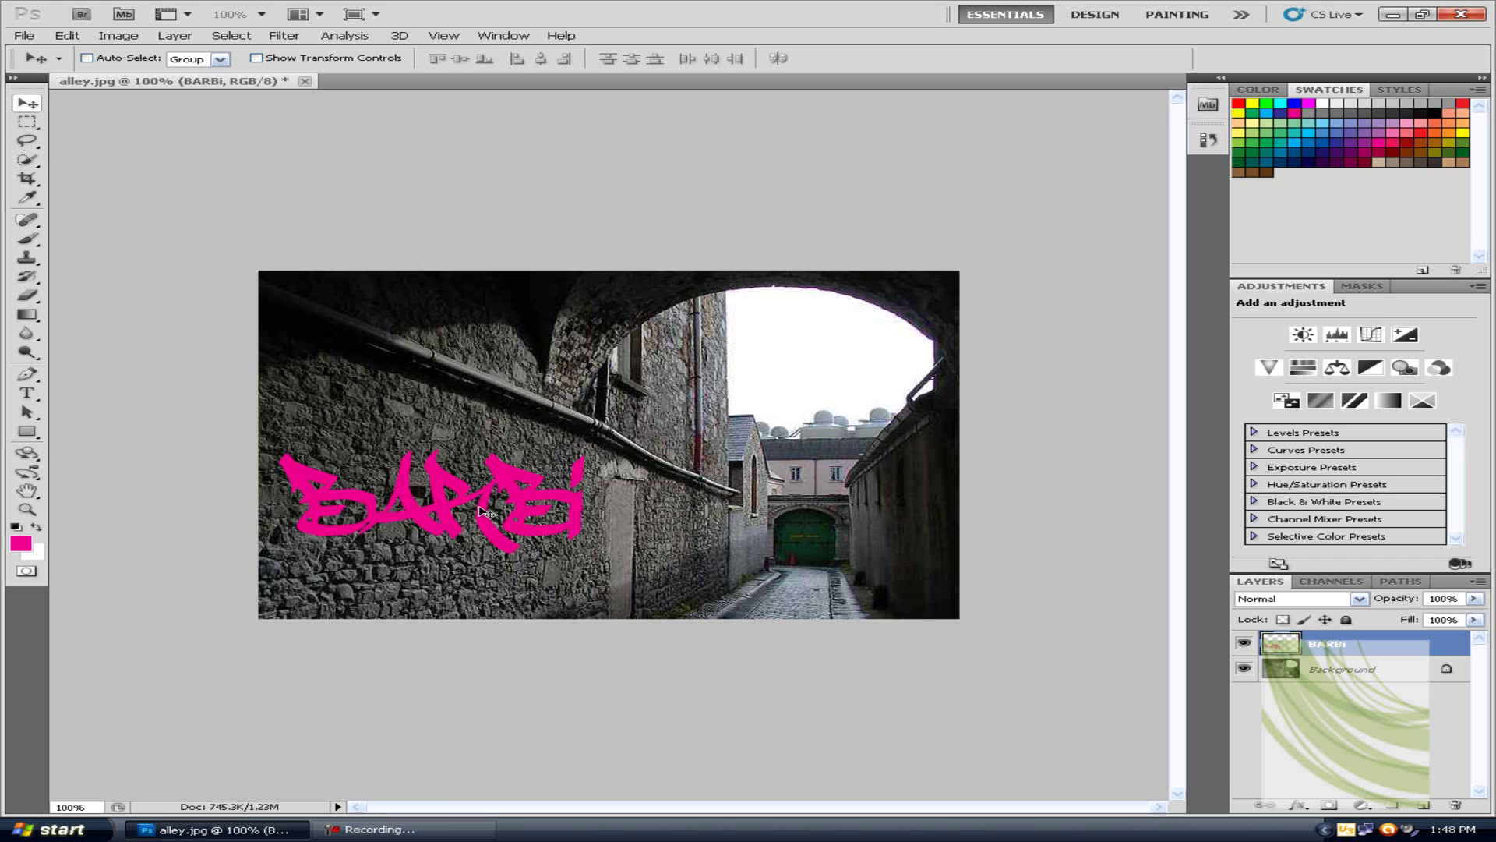
{"action": "left_click_drag", "start_coordinate": [483, 512], "coordinate": [497, 504]}
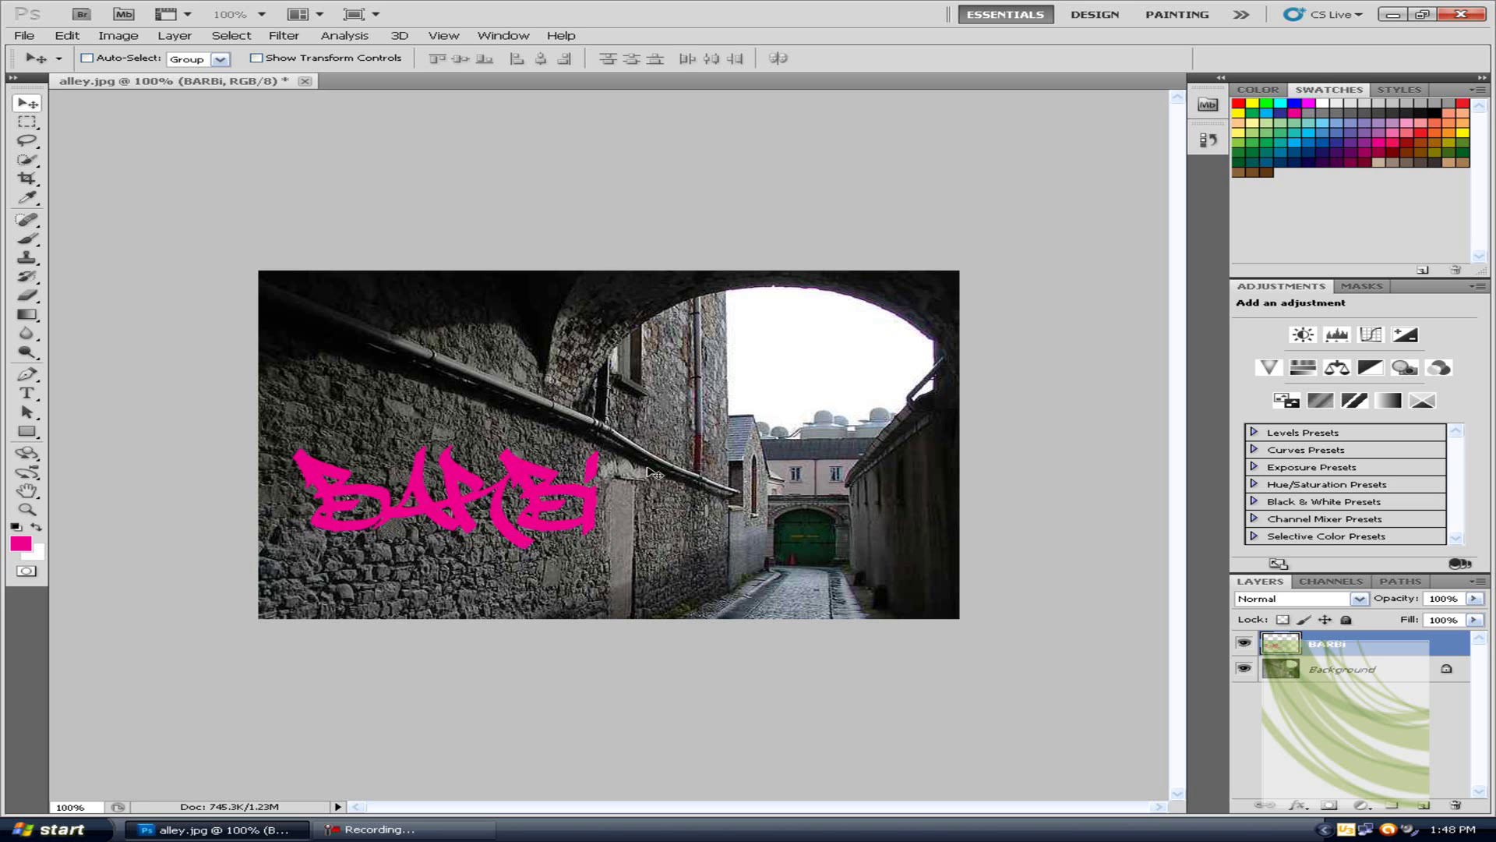
Step: Rotate BARBi about 3.55° clockwise along the wall's slope, nudging it slightly up-left
{"action": "key", "text": "ctrl+t"}
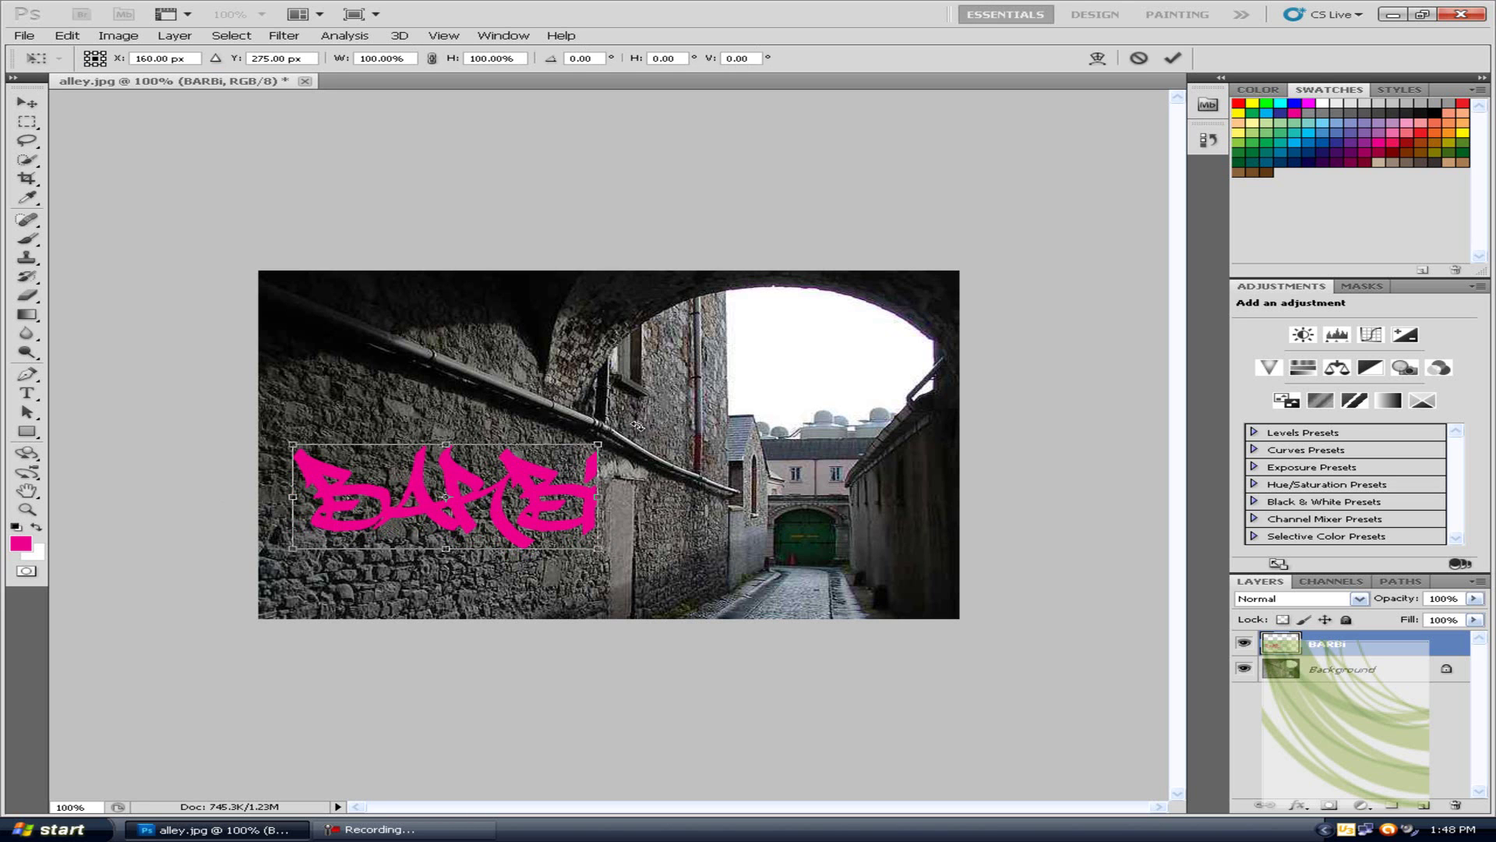
{"action": "left_click_drag", "start_coordinate": [637, 425], "coordinate": [648, 436]}
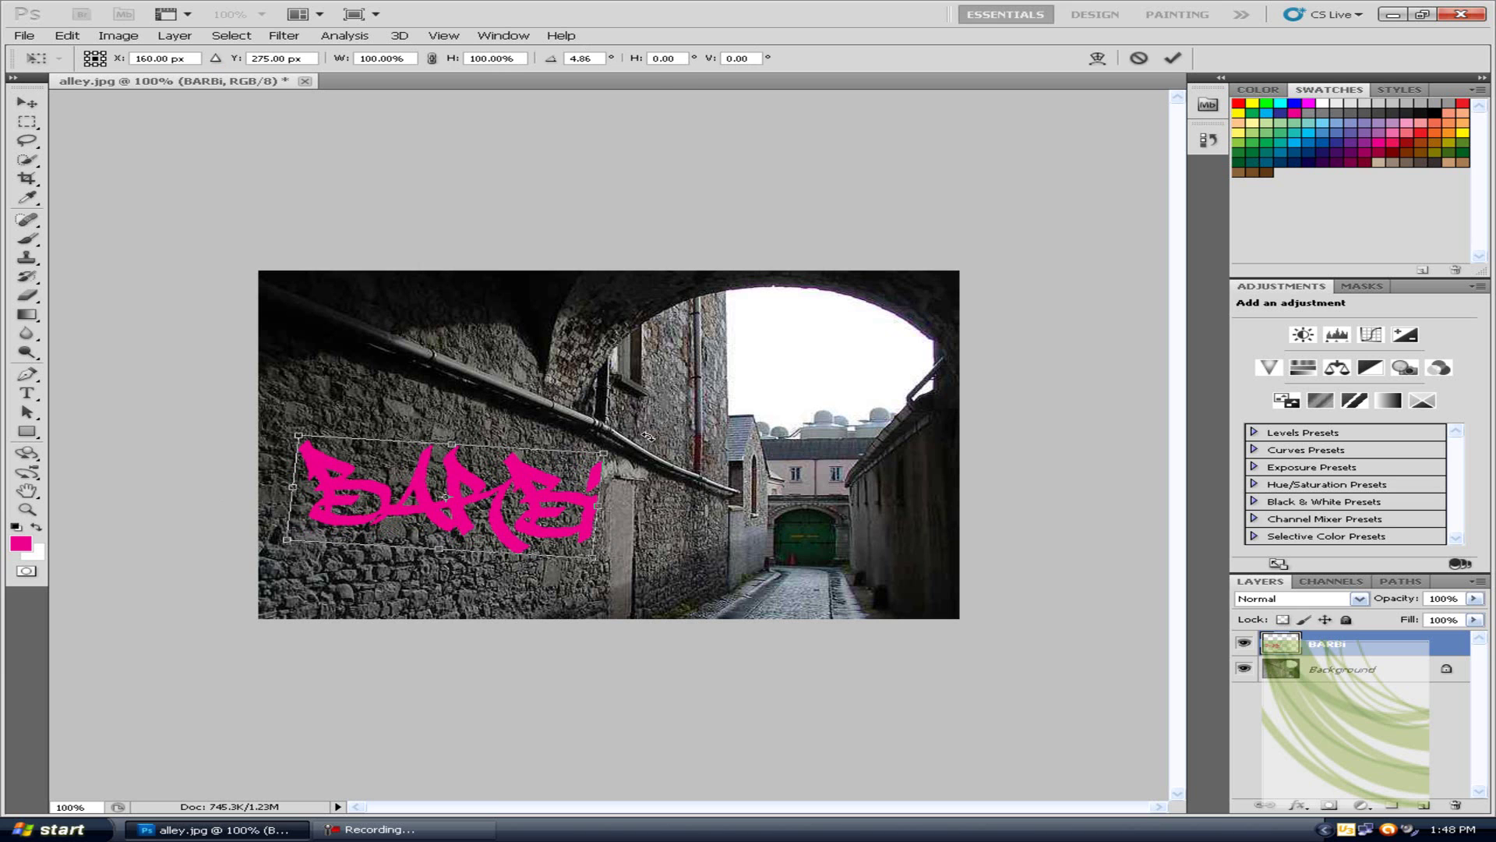
{"action": "left_click_drag", "start_coordinate": [578, 511], "coordinate": [572, 506]}
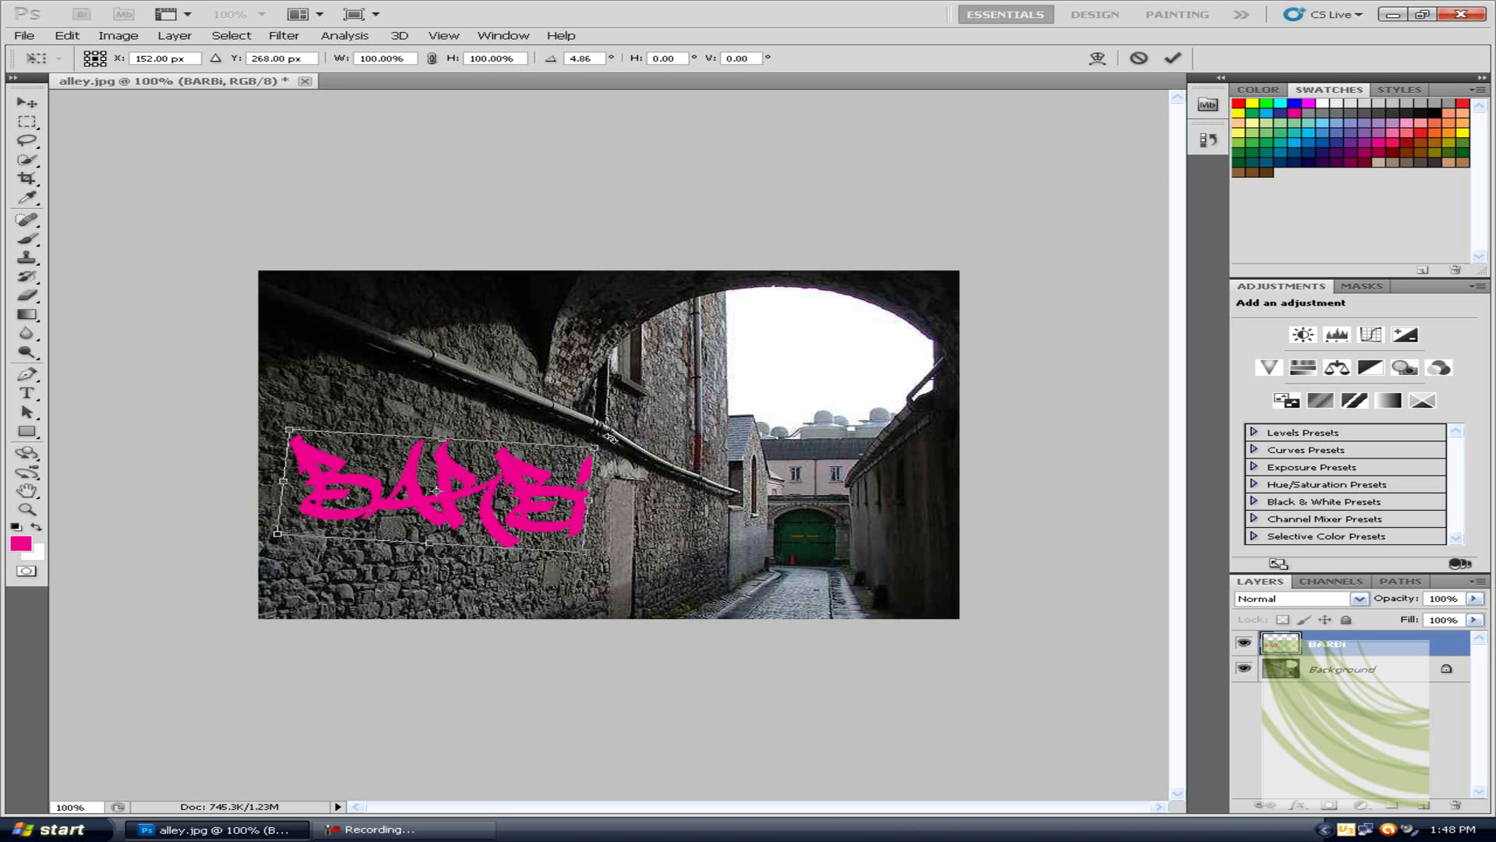
{"action": "left_click_drag", "start_coordinate": [611, 439], "coordinate": [616, 433]}
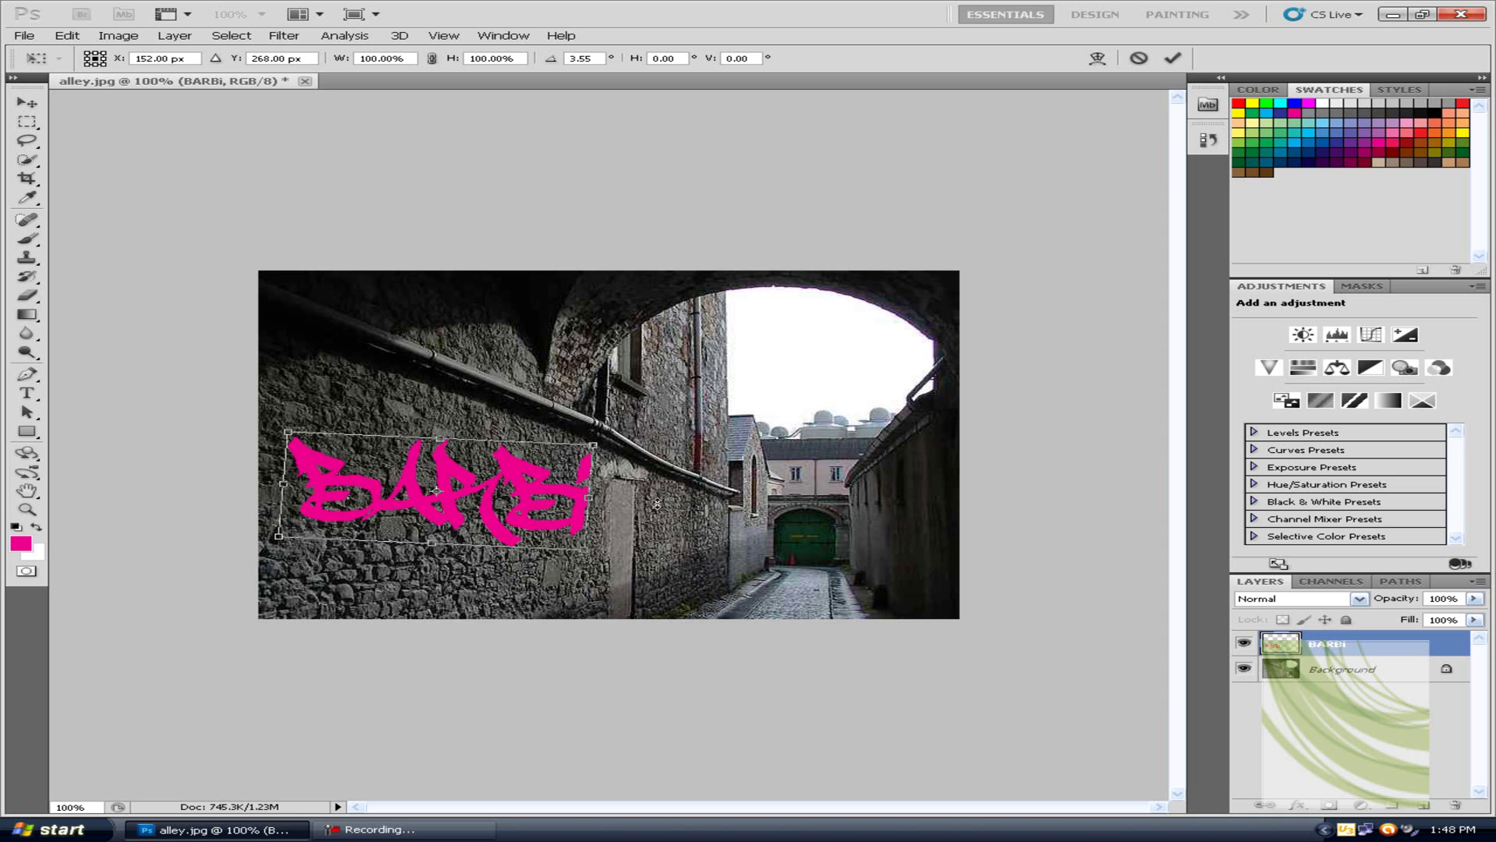
Step: Perspective-warp BARBi, stretching its left end taller and pulling its right end down
{"action": "right_click", "coordinate": [472, 511]}
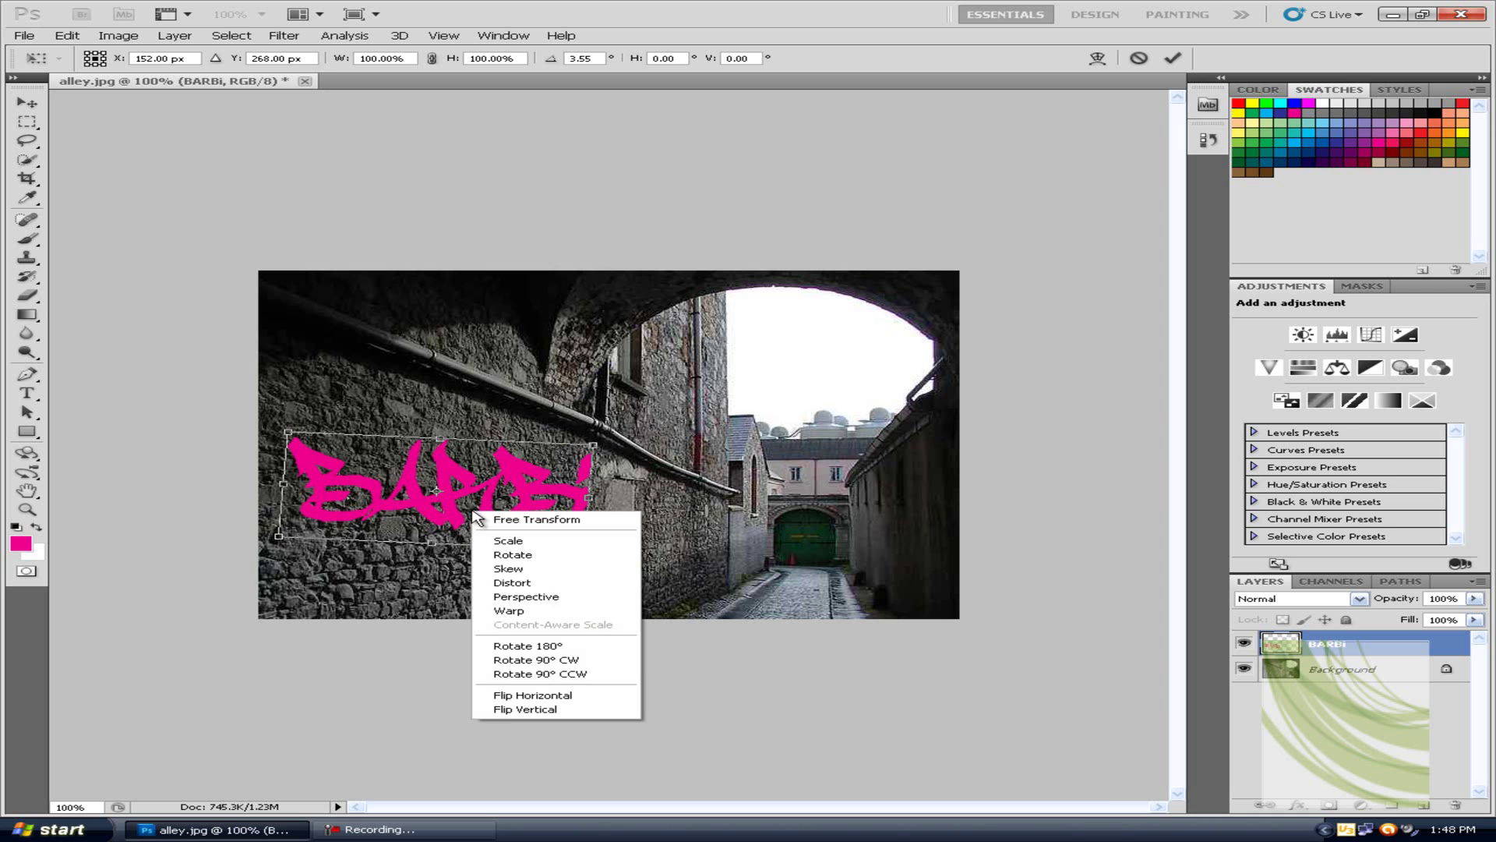
{"action": "left_click", "coordinate": [591, 594]}
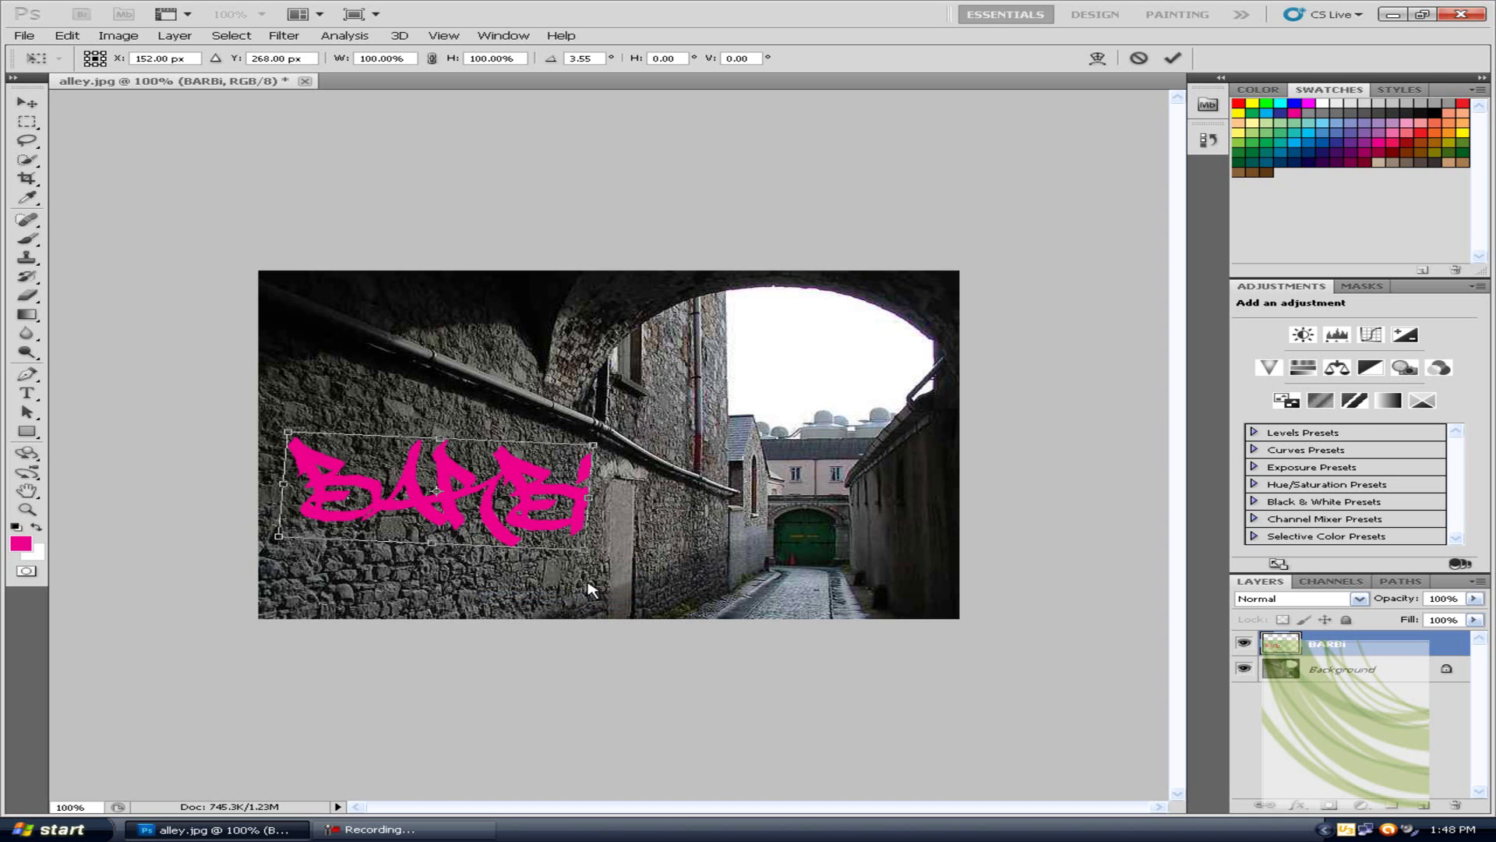
{"action": "left_click_drag", "start_coordinate": [490, 498], "coordinate": [496, 489]}
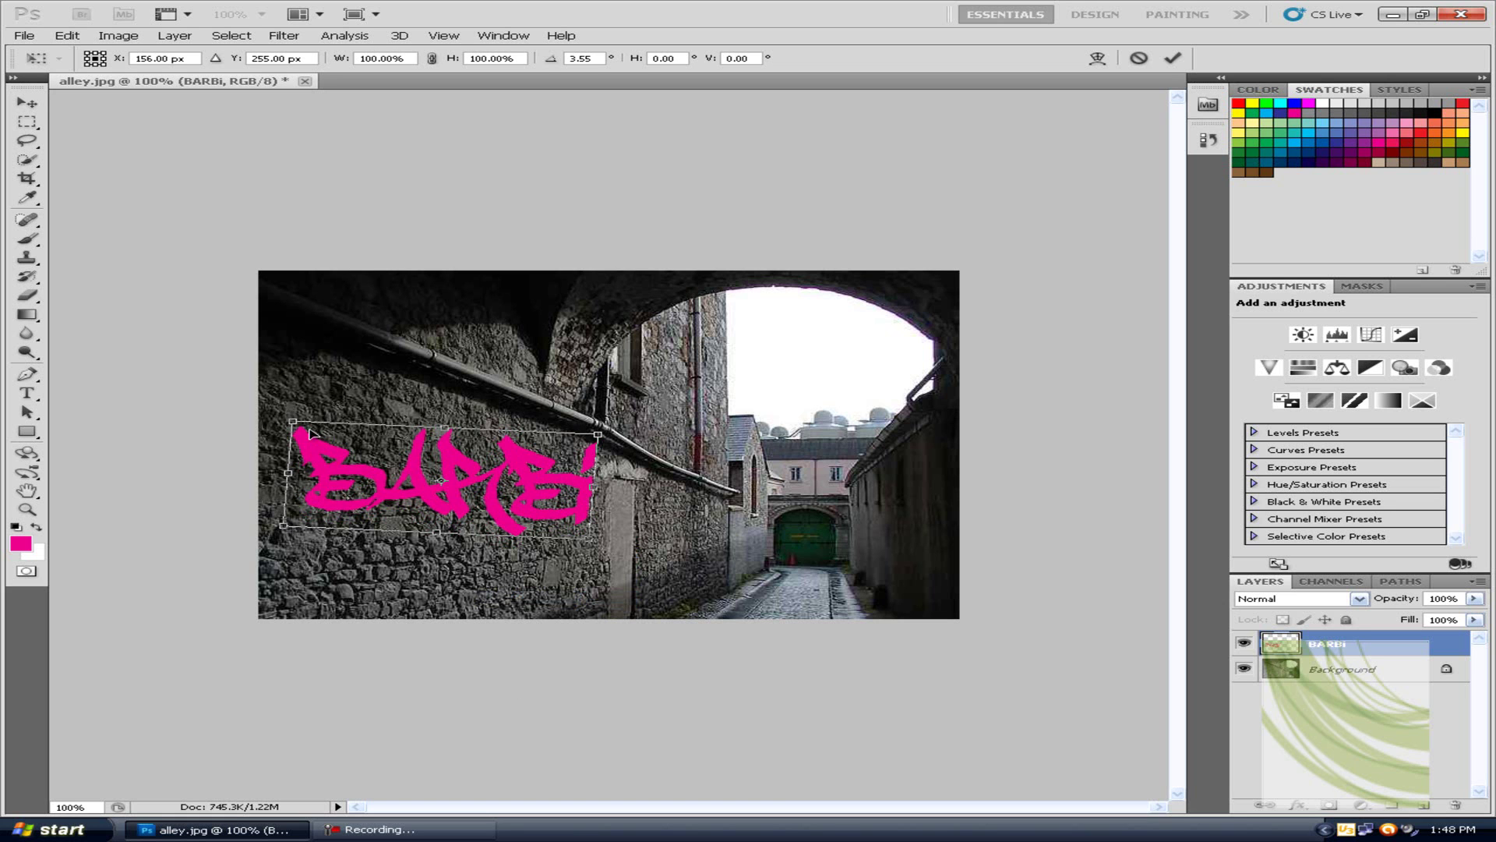
{"action": "left_click_drag", "start_coordinate": [294, 423], "coordinate": [293, 382]}
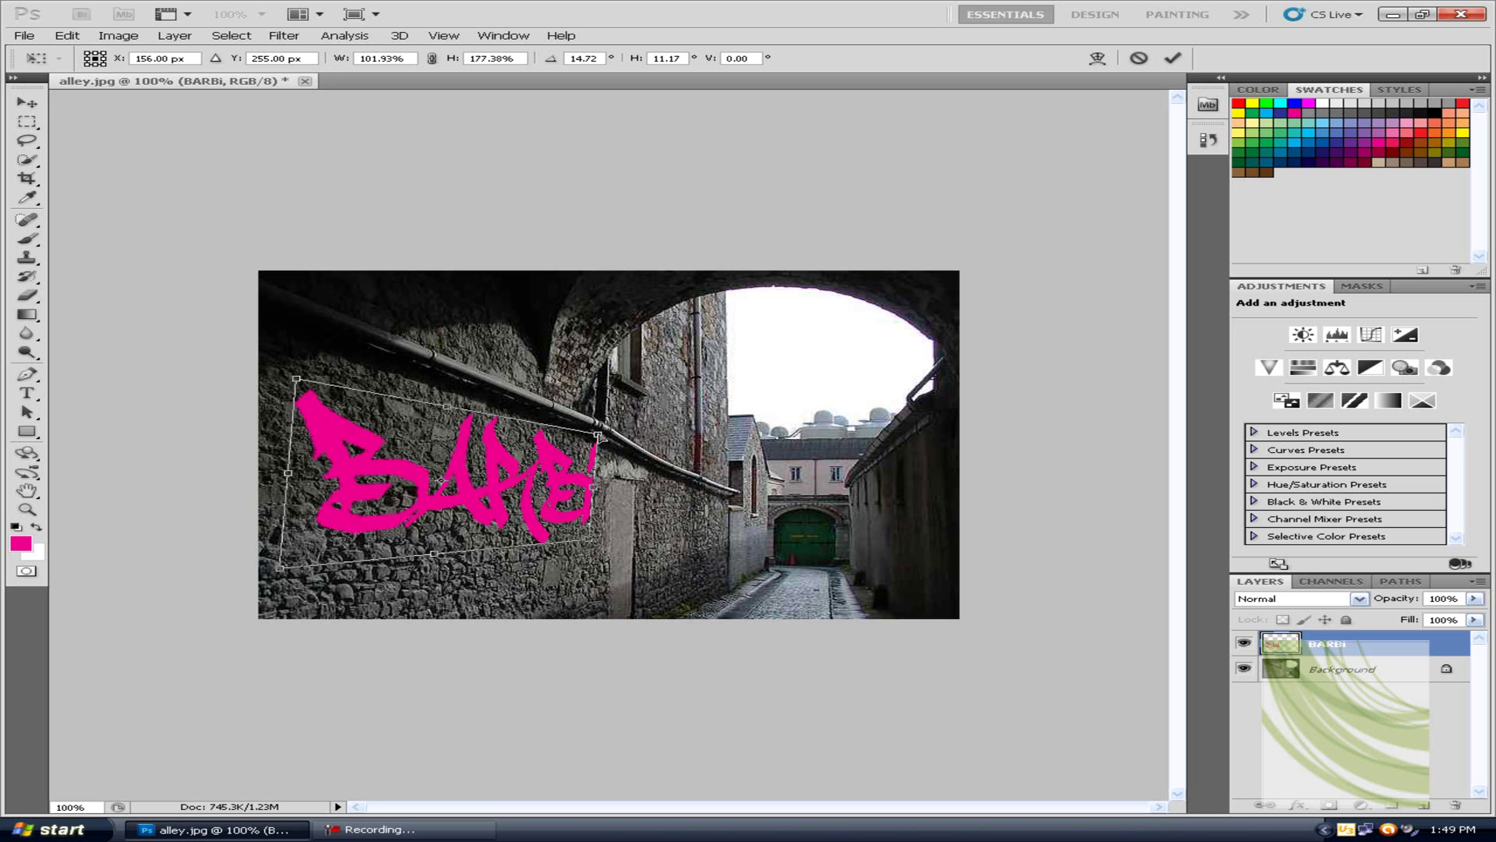
{"action": "left_click_drag", "start_coordinate": [600, 439], "coordinate": [601, 452]}
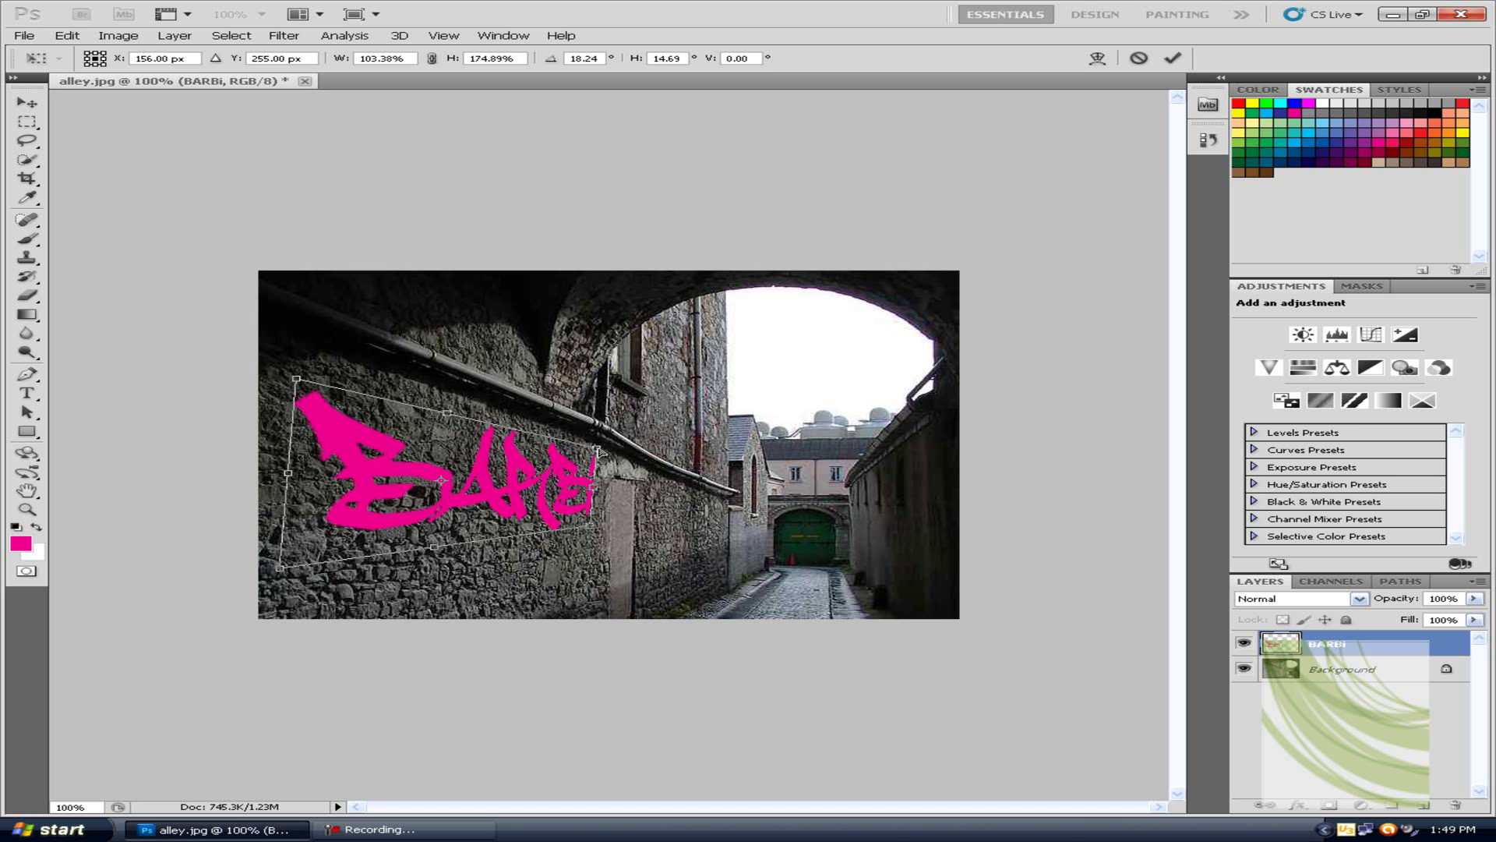
{"action": "key", "text": "Return"}
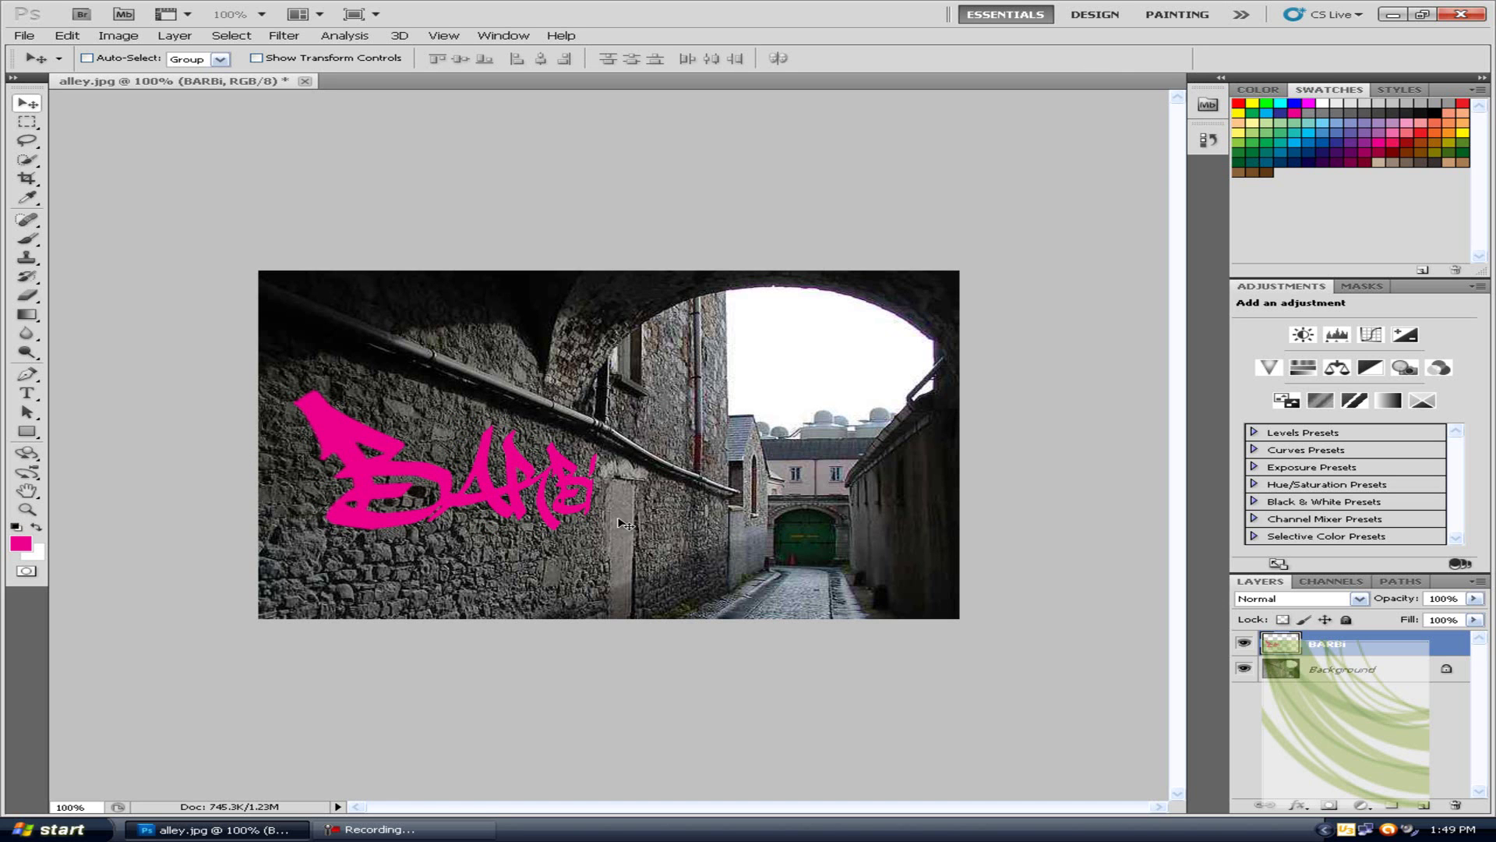
Step: Rotate BARBi an extra 0.9° clockwise and commit the transform
{"action": "key", "text": "ctrl+t"}
{"action": "left_click_drag", "start_coordinate": [639, 377], "coordinate": [645, 381]}
{"action": "key", "text": "Return"}
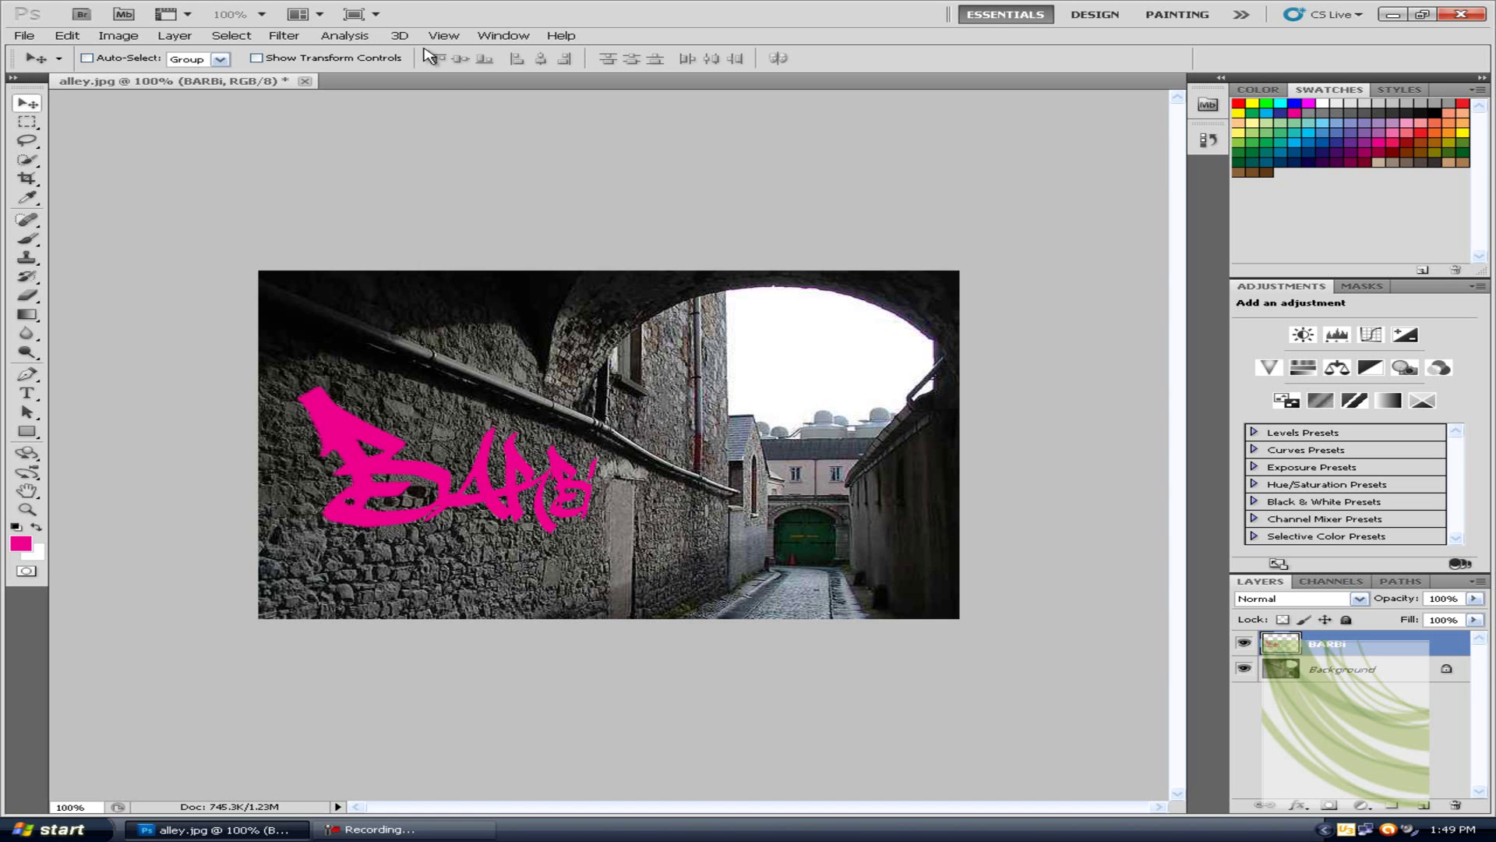
Step: Convert the Background layer to black and white using default Black & White settings
{"action": "left_click", "coordinate": [1350, 678]}
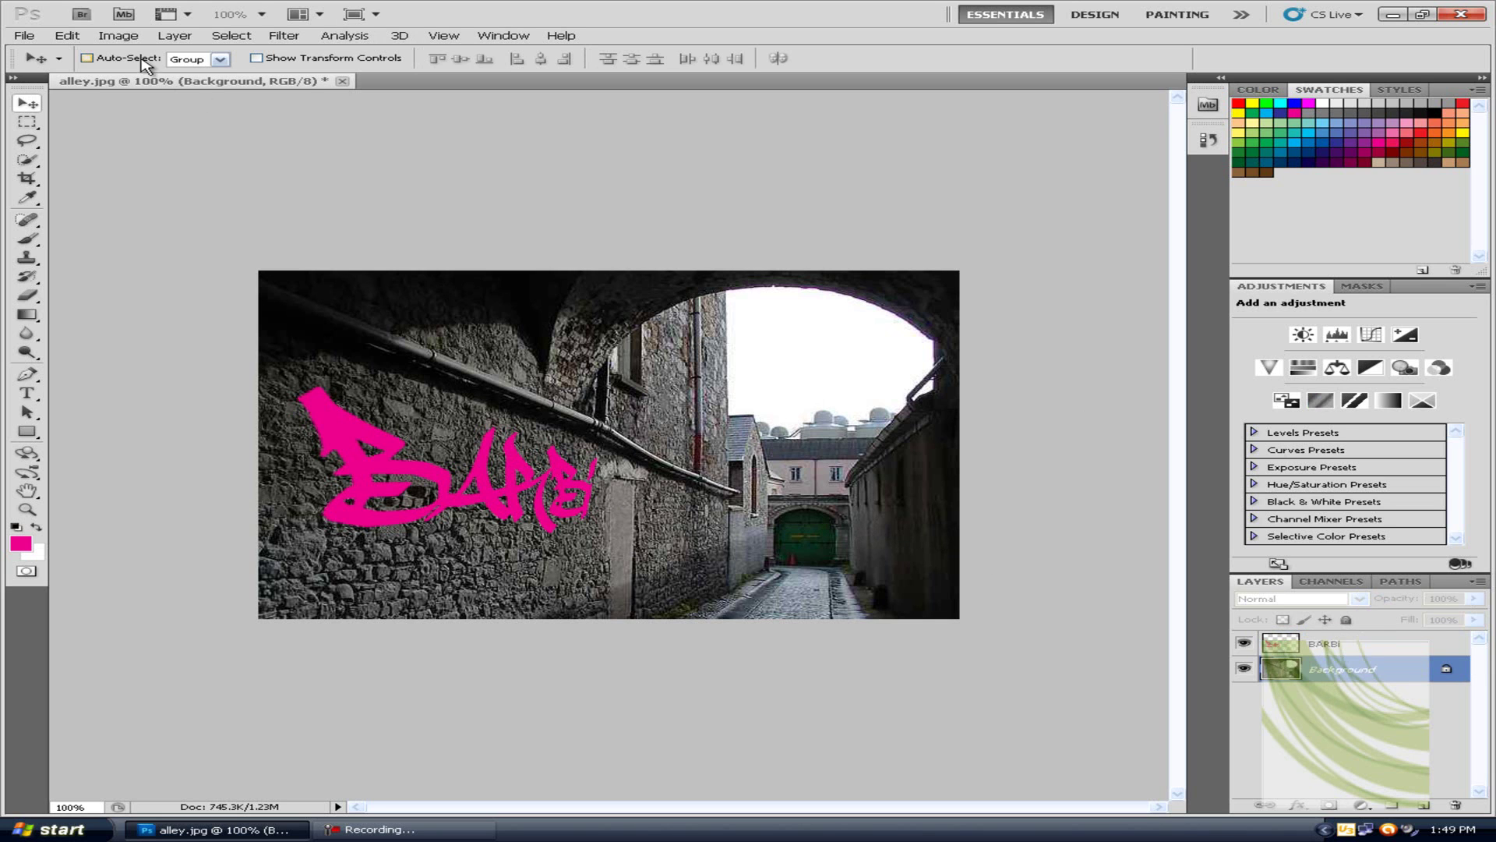
{"action": "left_click", "coordinate": [116, 43]}
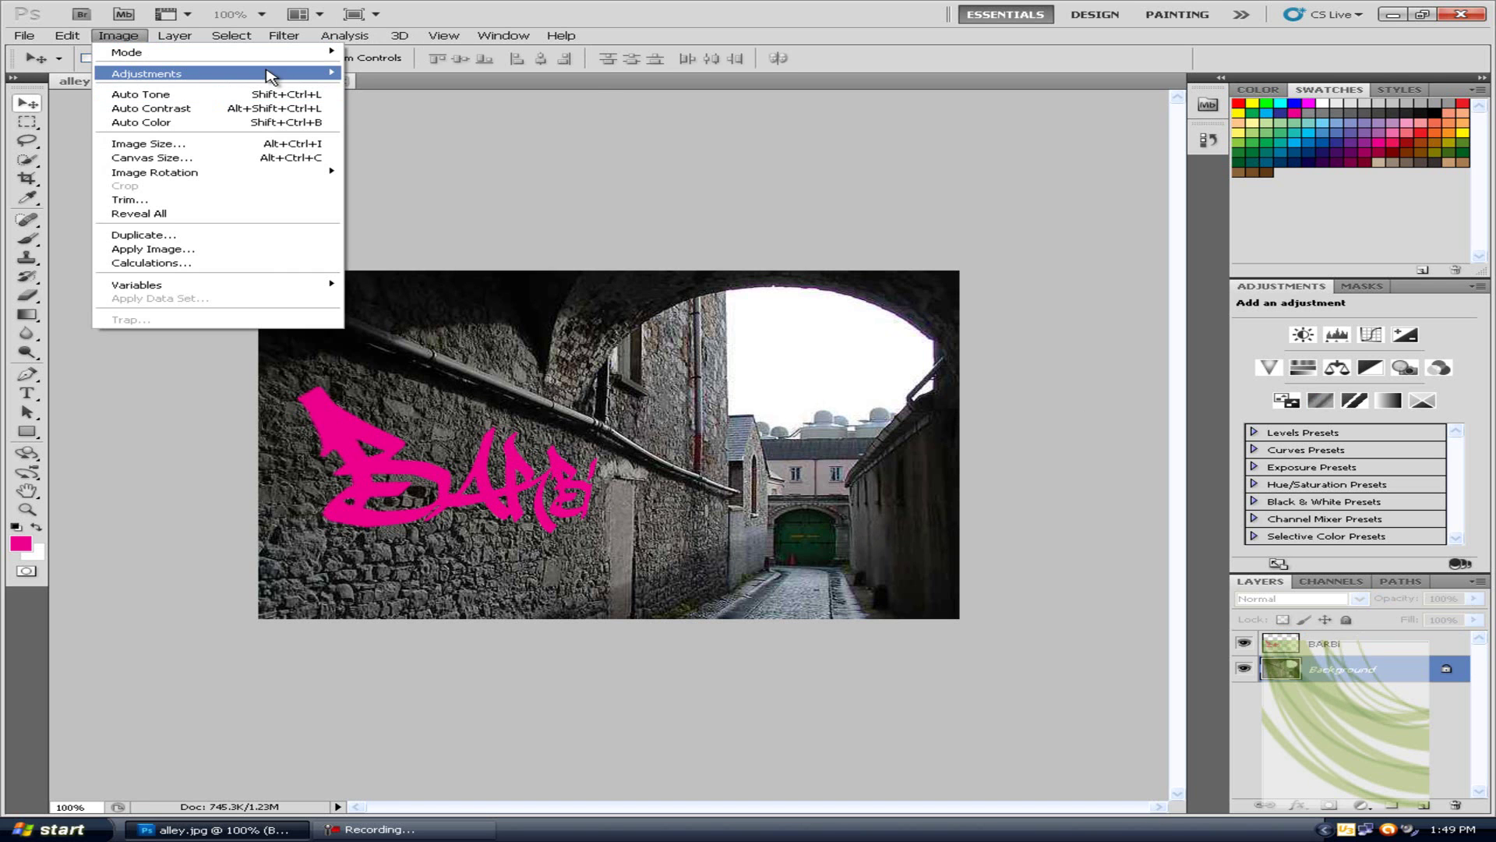
{"action": "mouse_move", "coordinate": [295, 78]}
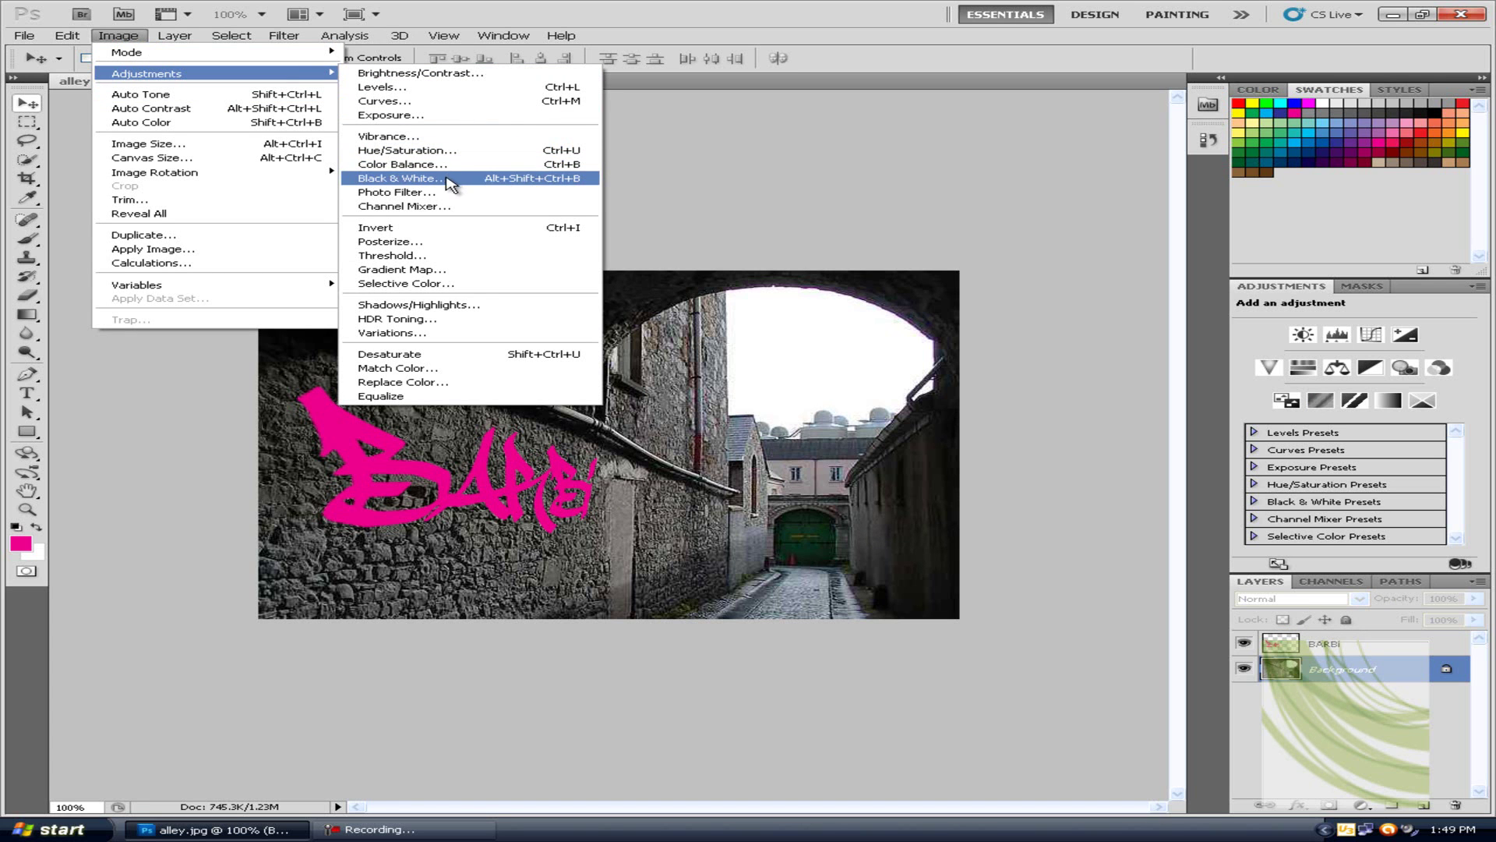
{"action": "left_click", "coordinate": [366, 178]}
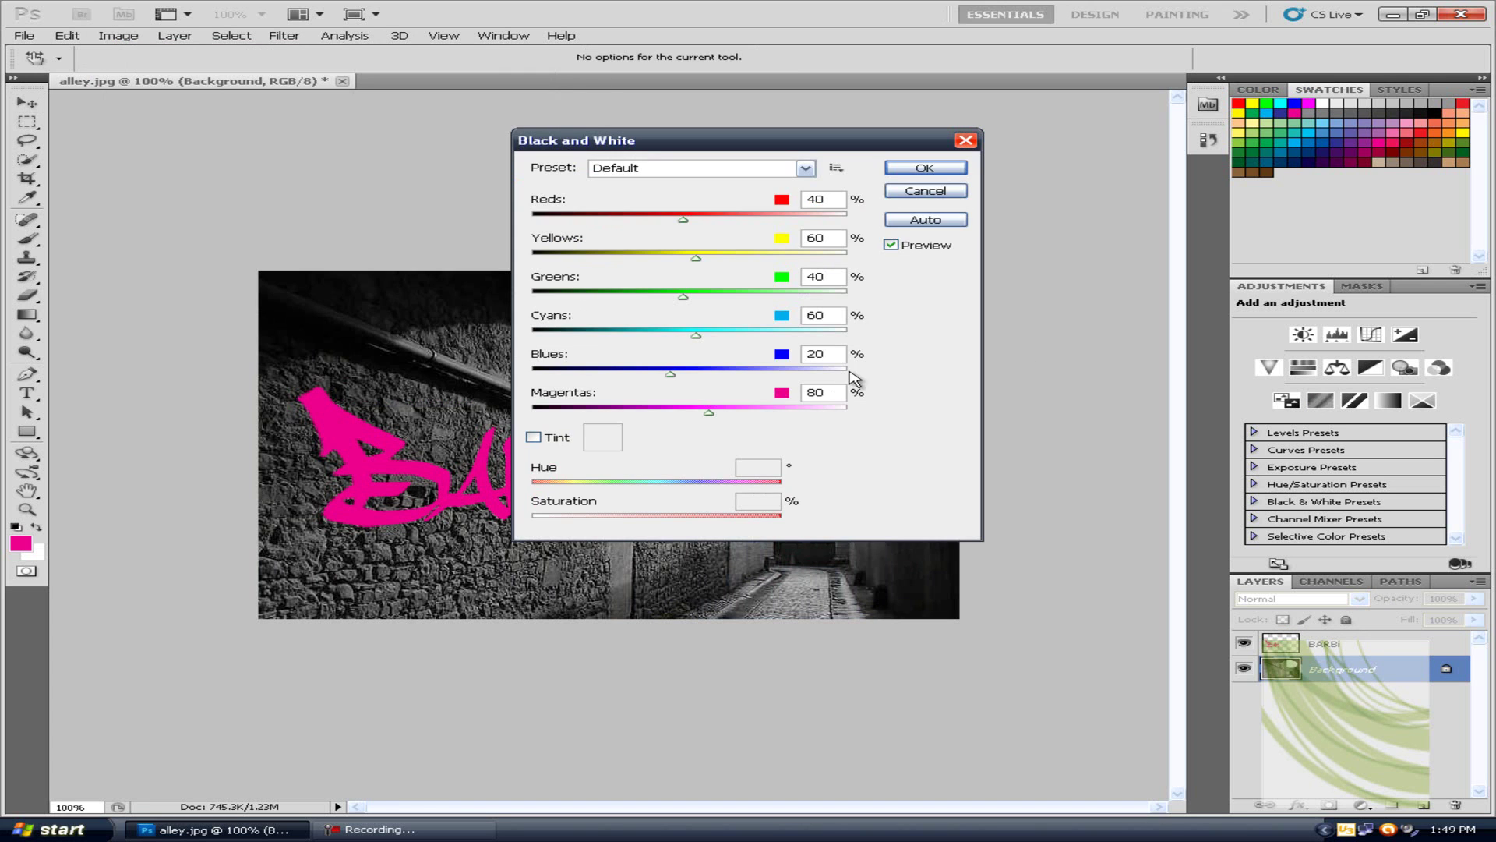
{"action": "left_click", "coordinate": [912, 169]}
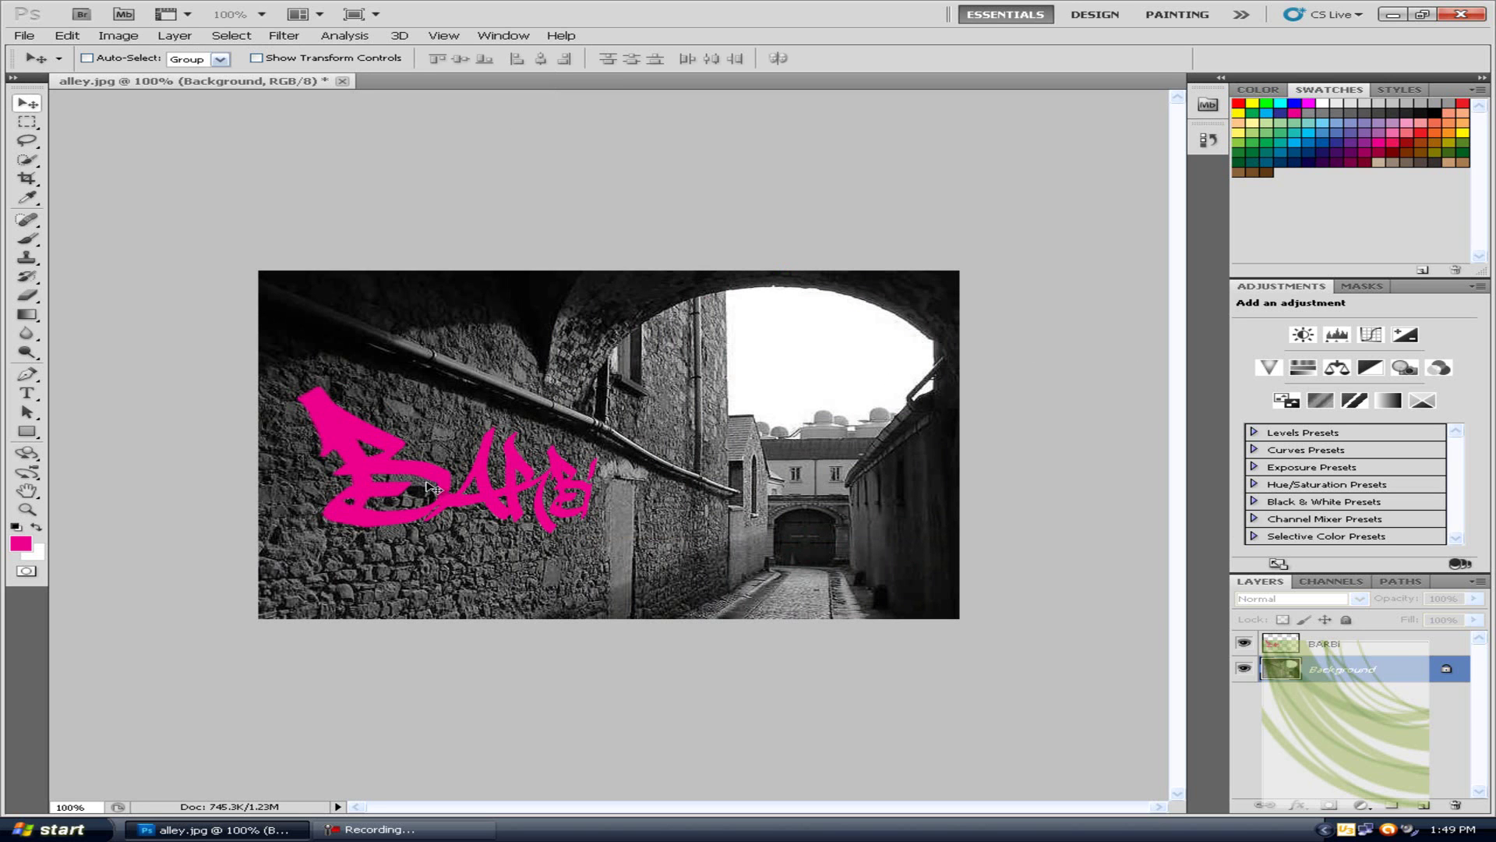
Step: Apply a 1.5-pixel Gaussian Blur to the BARBi layer
{"action": "left_click", "coordinate": [1362, 651]}
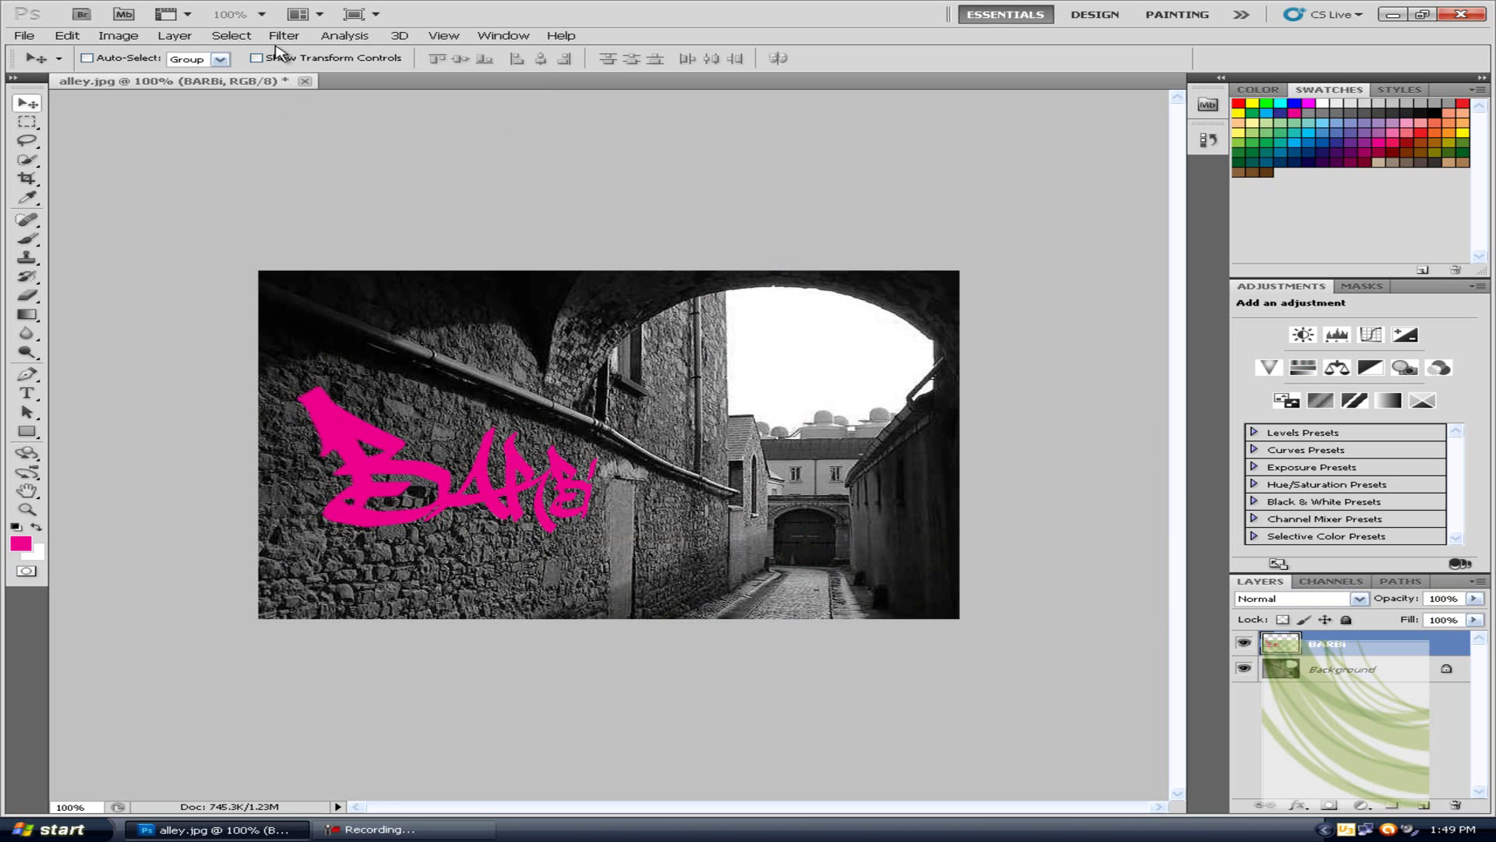
{"action": "left_click", "coordinate": [274, 37]}
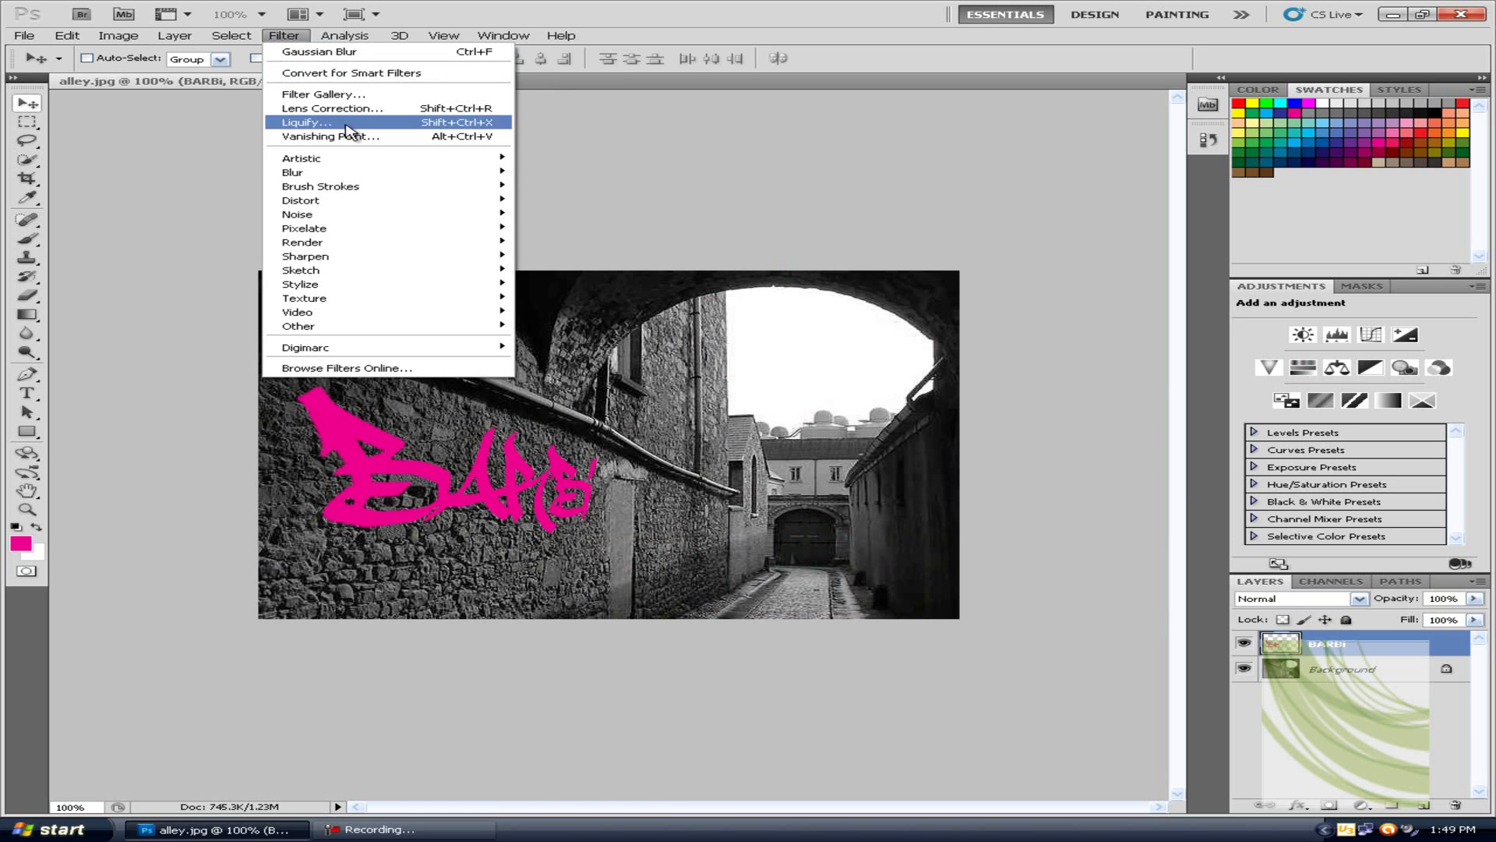
{"action": "mouse_move", "coordinate": [428, 172]}
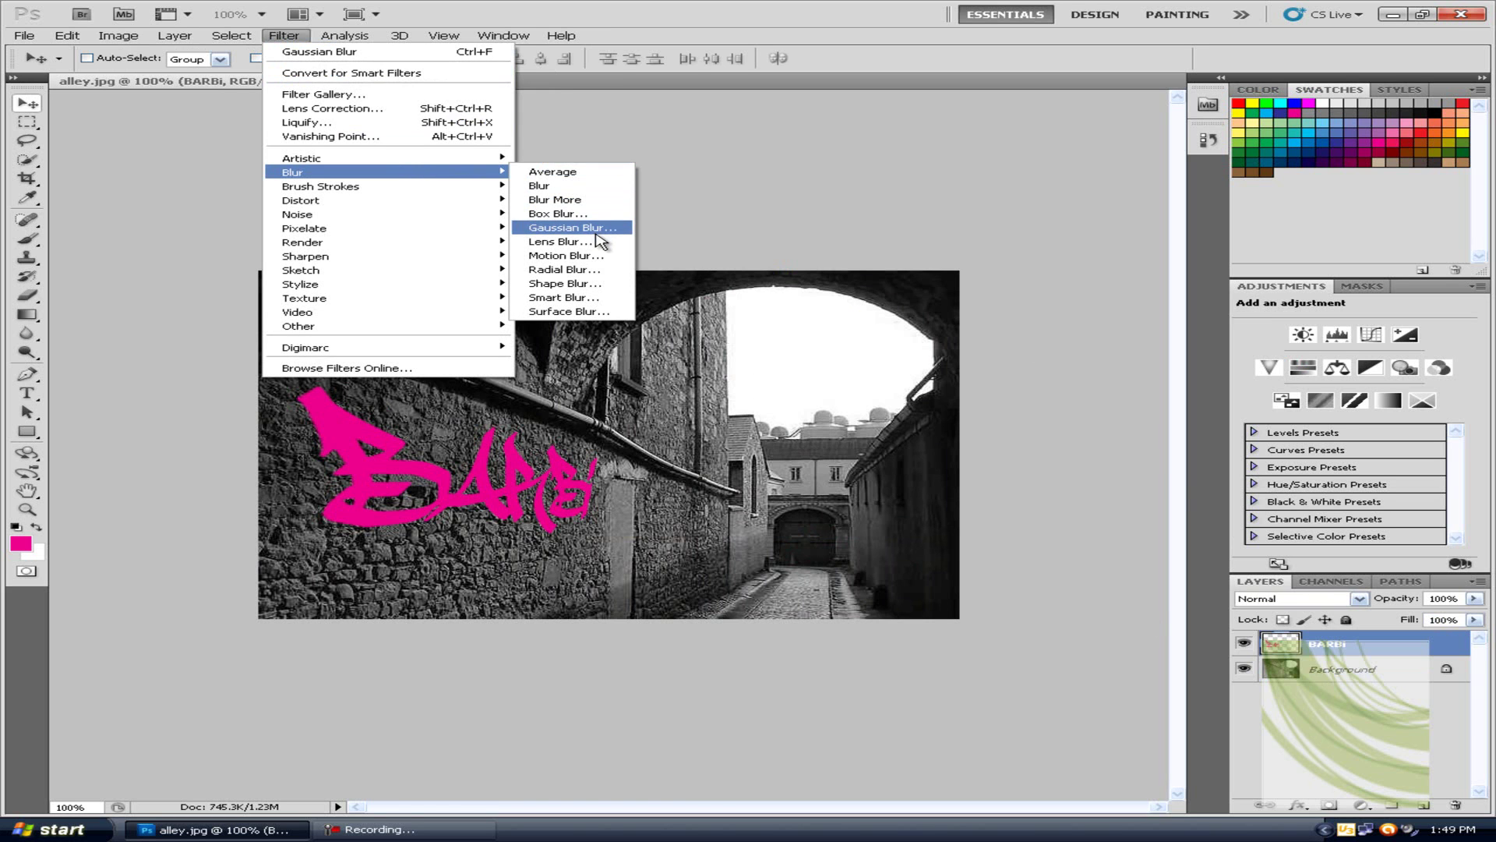
{"action": "left_click", "coordinate": [594, 234]}
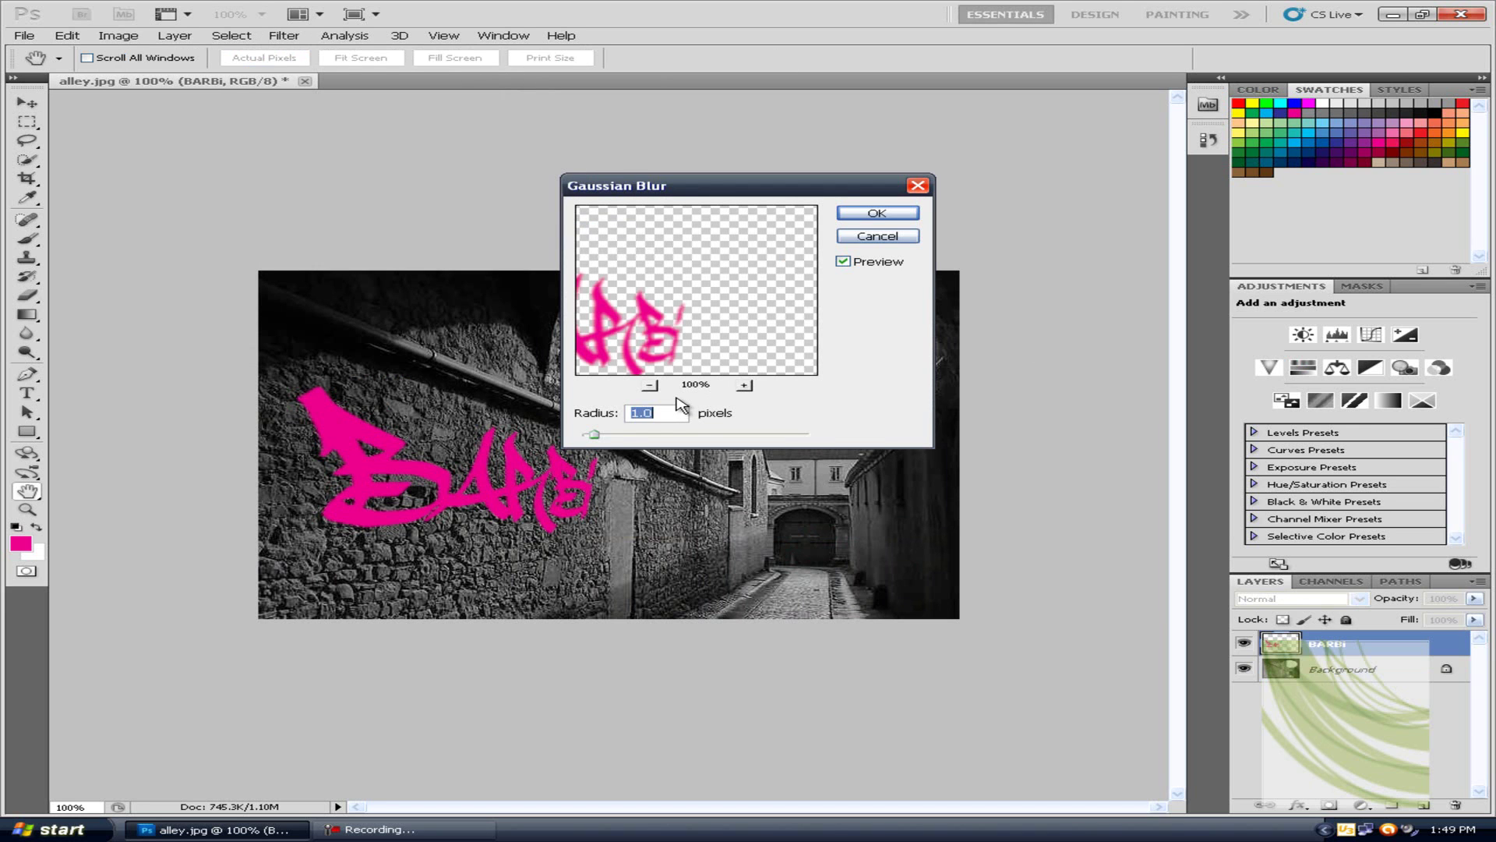
{"action": "type", "text": "5"}
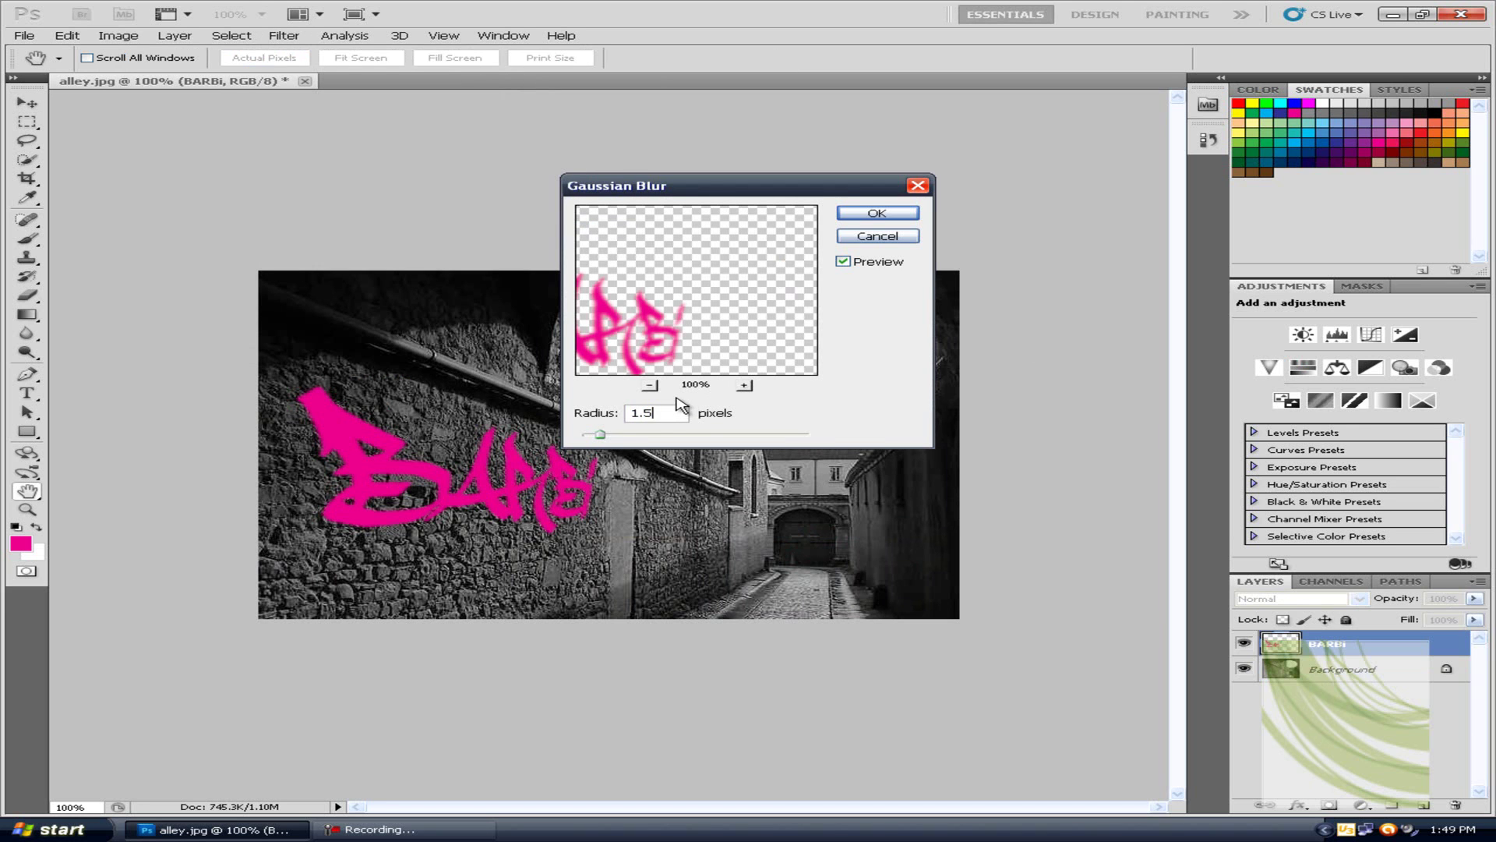
{"action": "left_click", "coordinate": [877, 213]}
{"action": "key", "text": "v"}
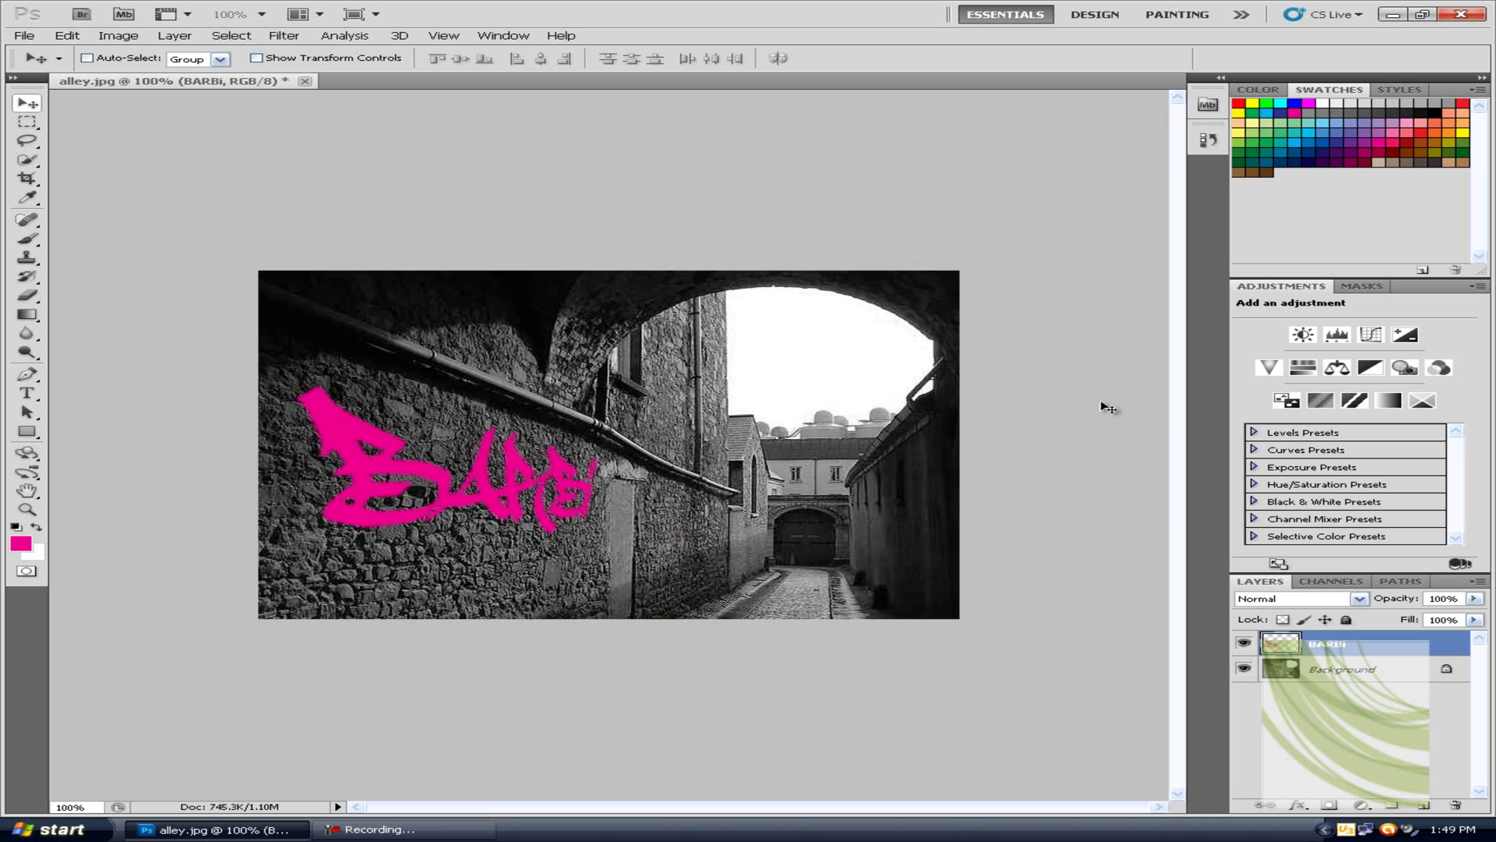
{"action": "left_click", "coordinate": [1360, 598]}
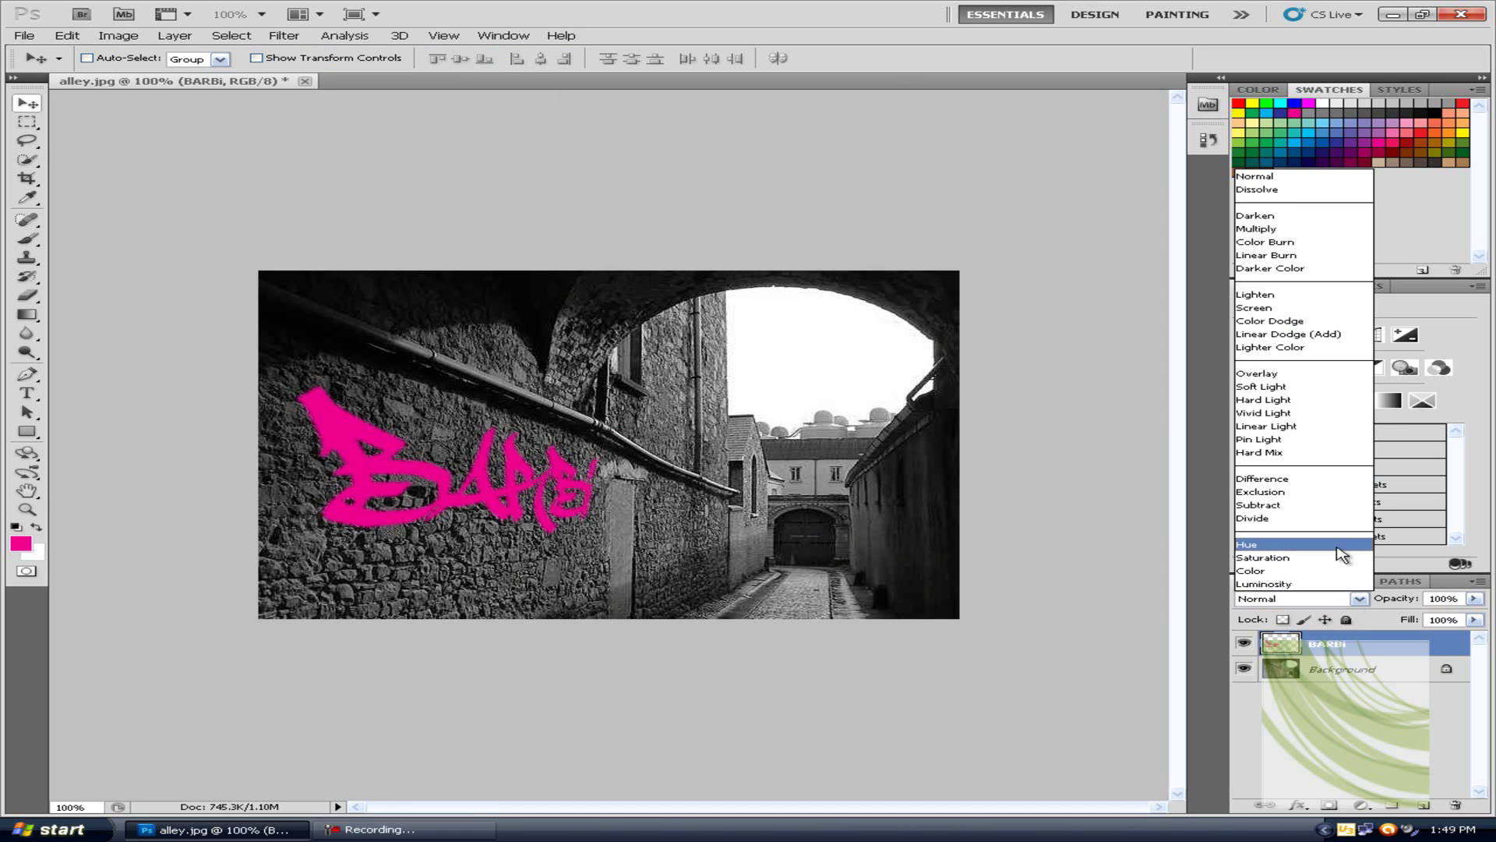
{"action": "left_click", "coordinate": [1295, 379]}
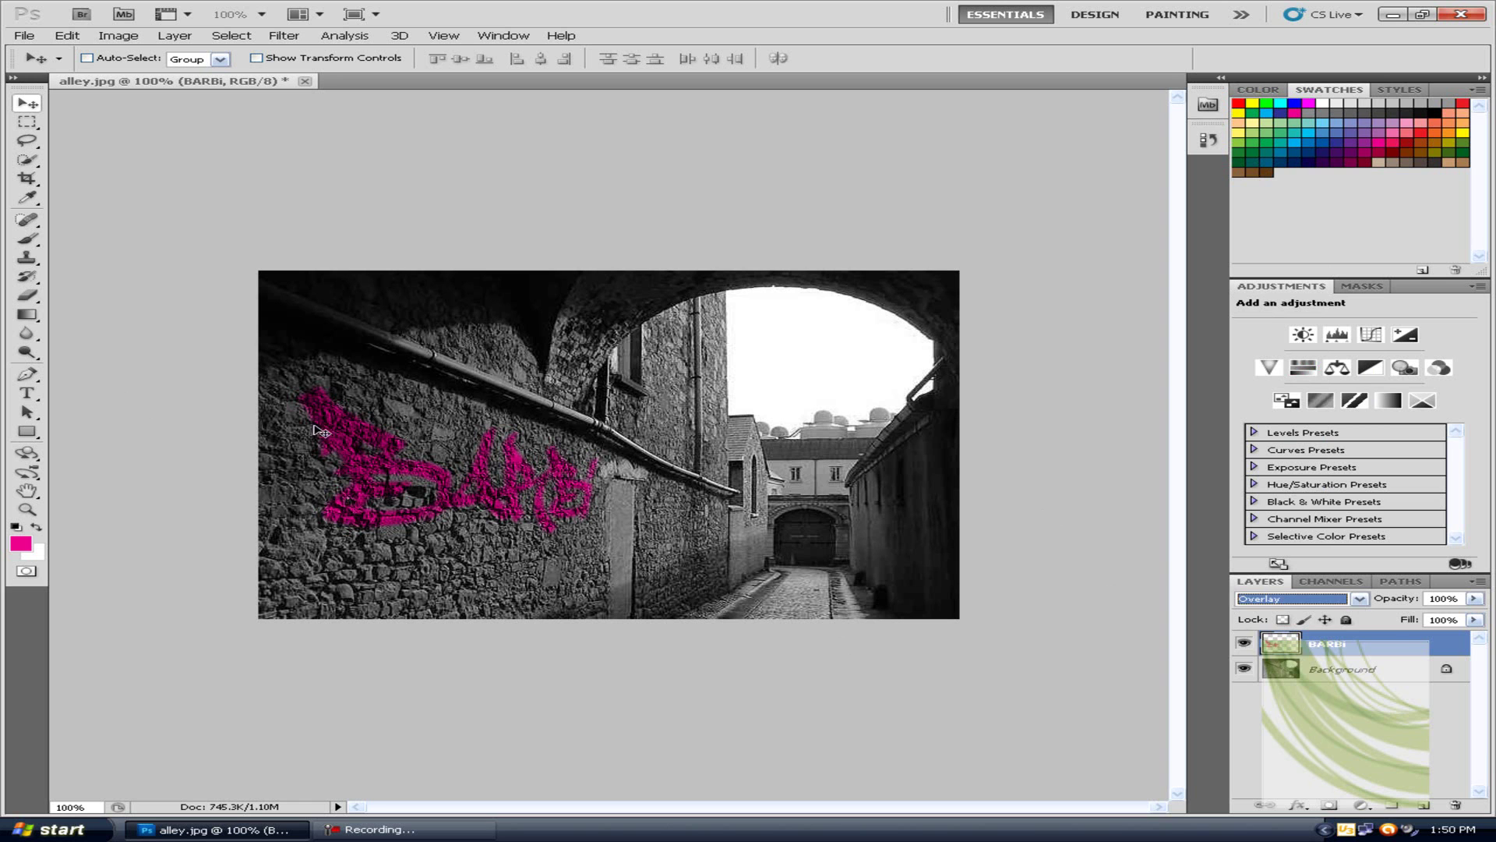
{"action": "double_click", "coordinate": [1410, 645]}
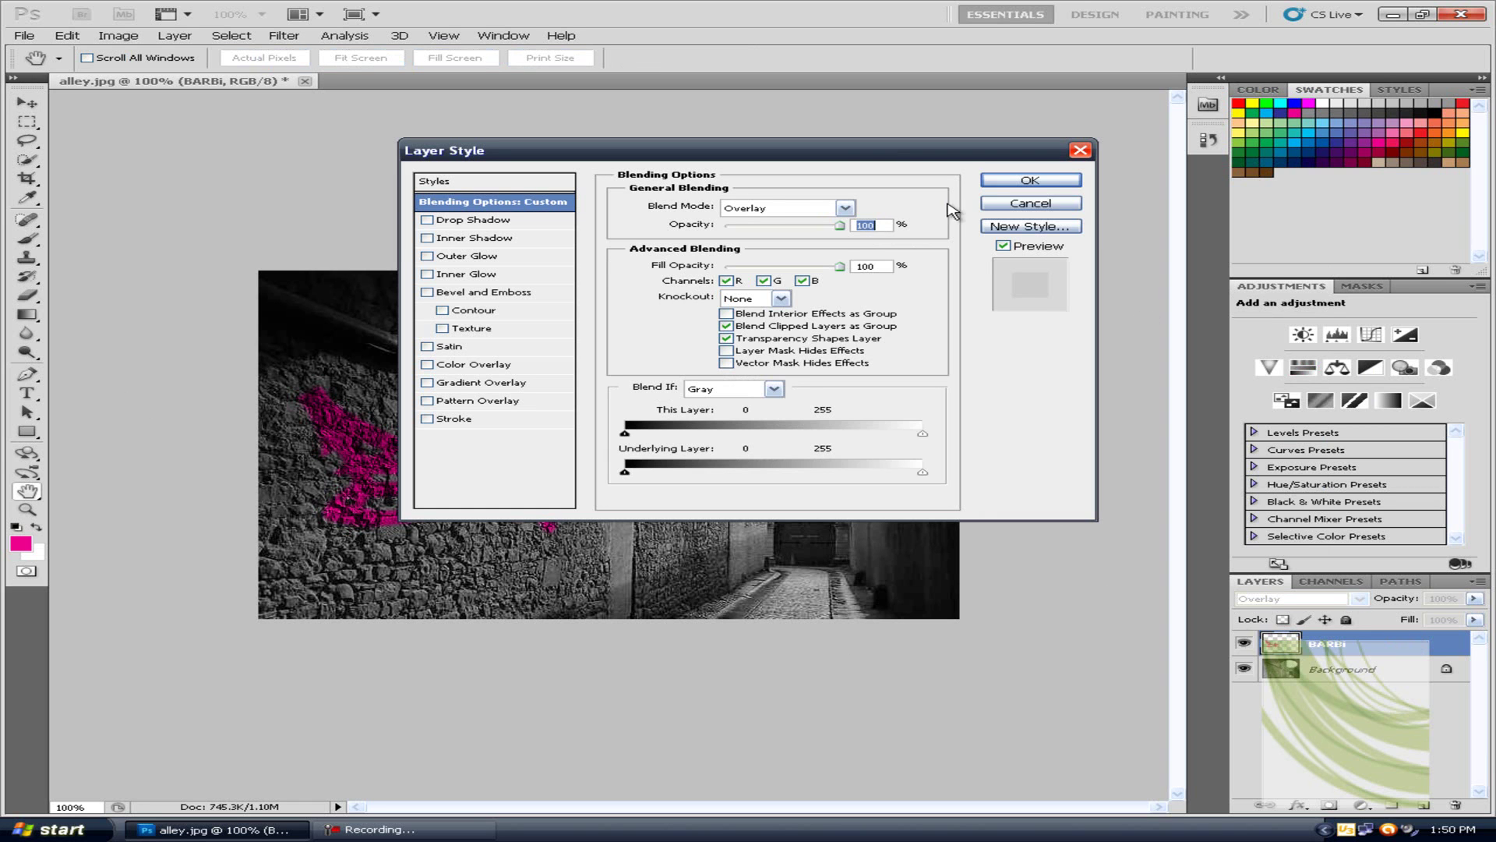
{"action": "left_click", "coordinate": [1031, 203]}
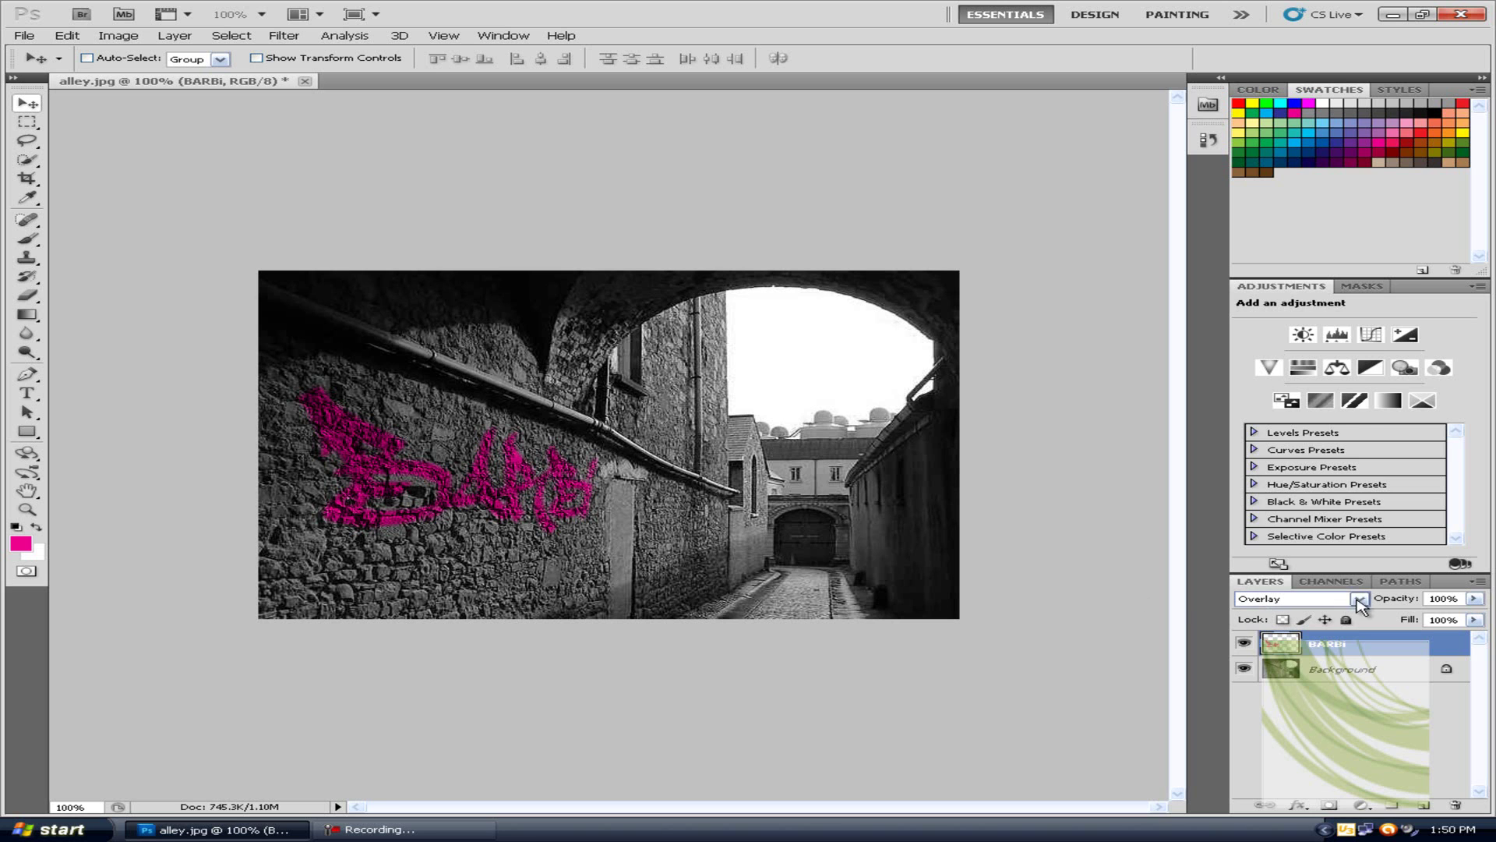
{"action": "scroll", "coordinate": [1293, 599], "scroll_direction": "down", "scroll_amount": 14}
{"action": "left_click", "coordinate": [1294, 599]}
{"action": "left_click", "coordinate": [1330, 178]}
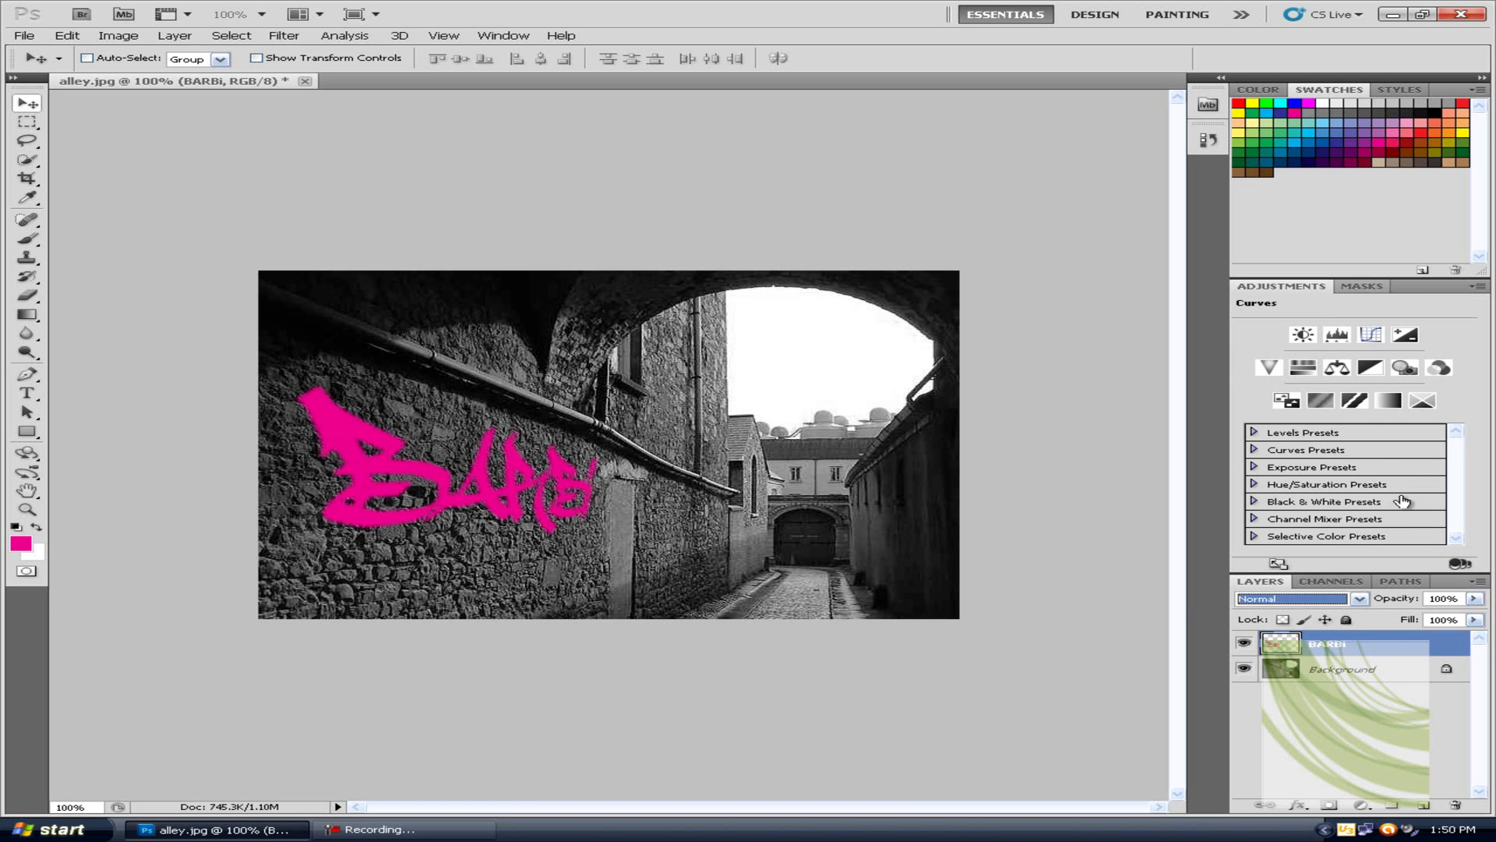
Step: Add an Outer Glow to BARBi in the sampled graffiti pink, 18 px, Overlay mode
{"action": "double_click", "coordinate": [1375, 643]}
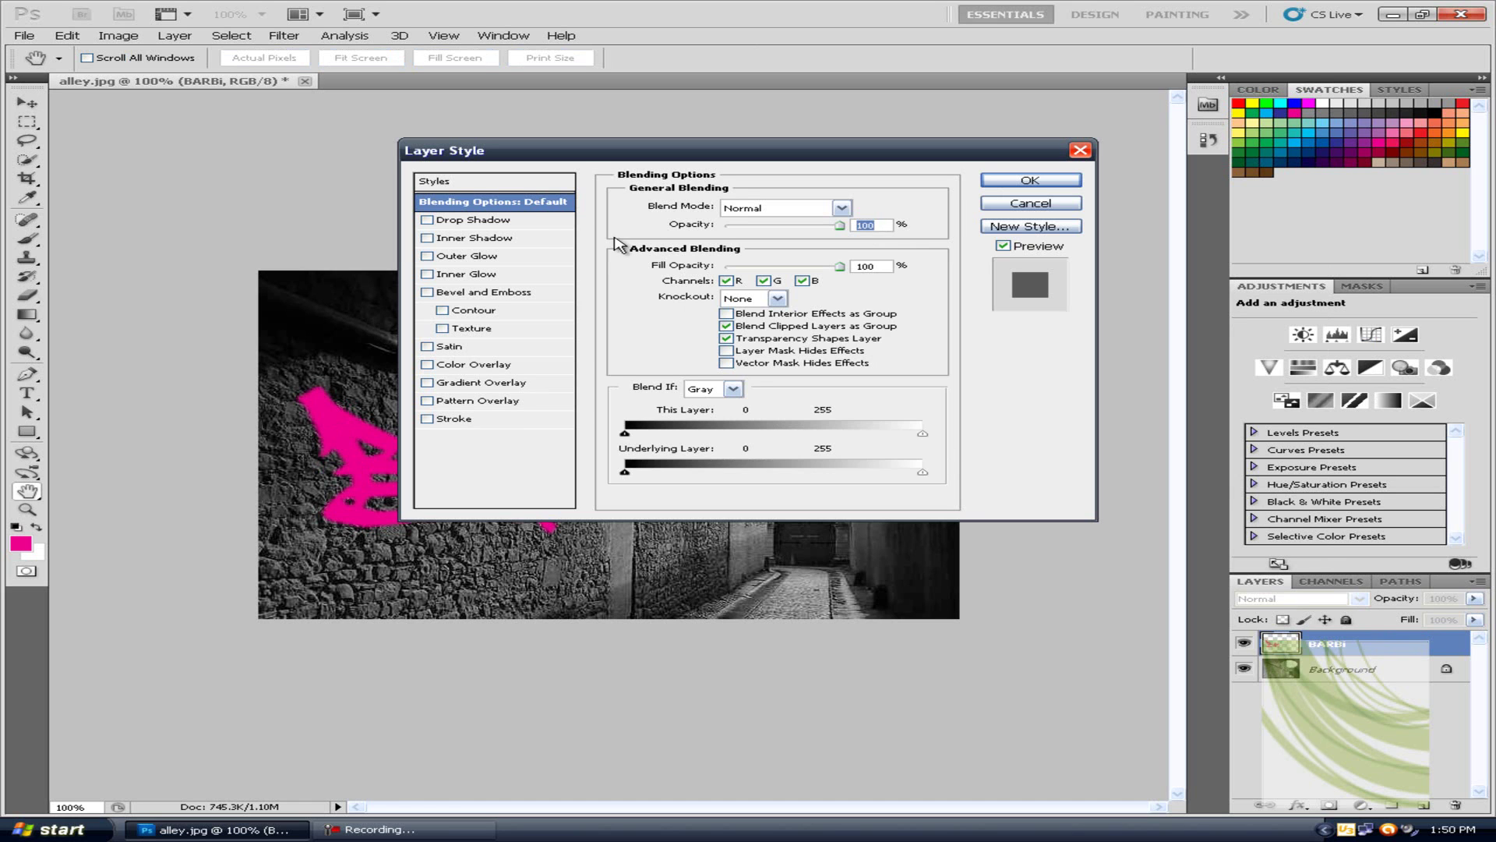
{"action": "left_click", "coordinate": [498, 258]}
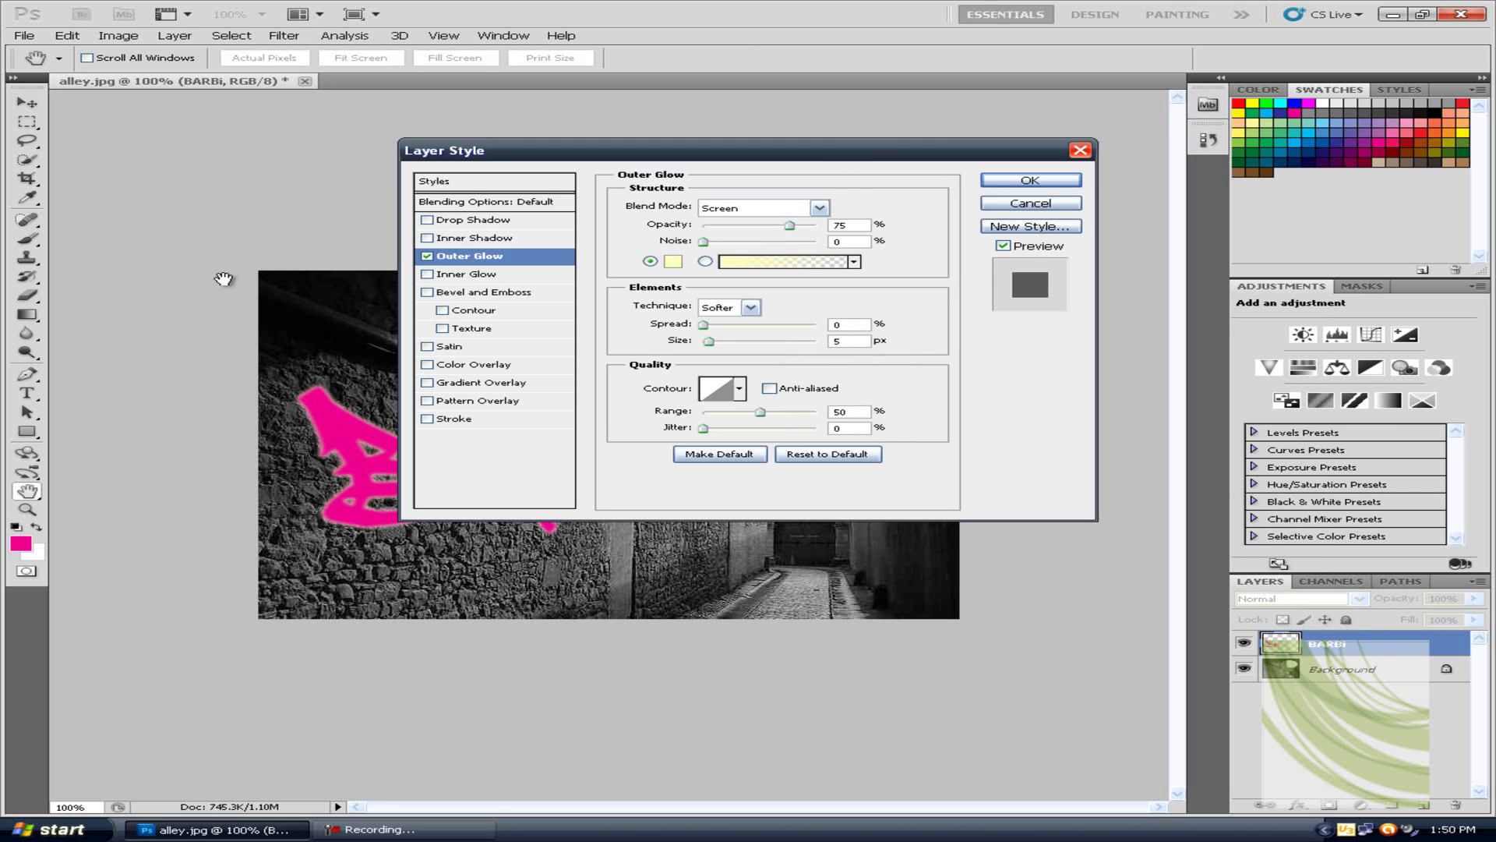
{"action": "left_click", "coordinate": [674, 262]}
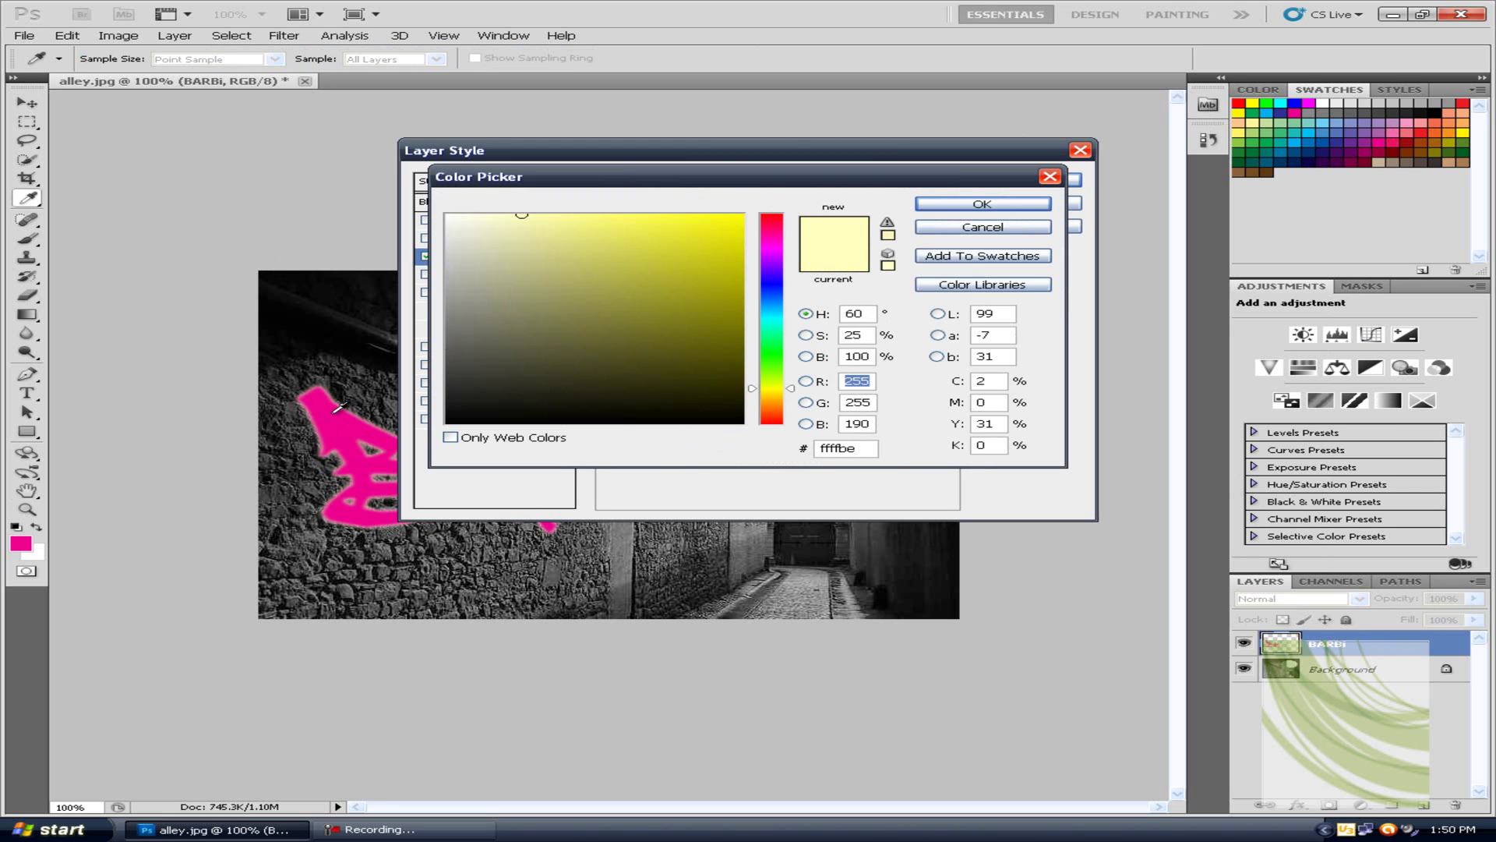
{"action": "left_click", "coordinate": [338, 405]}
{"action": "left_click", "coordinate": [978, 205]}
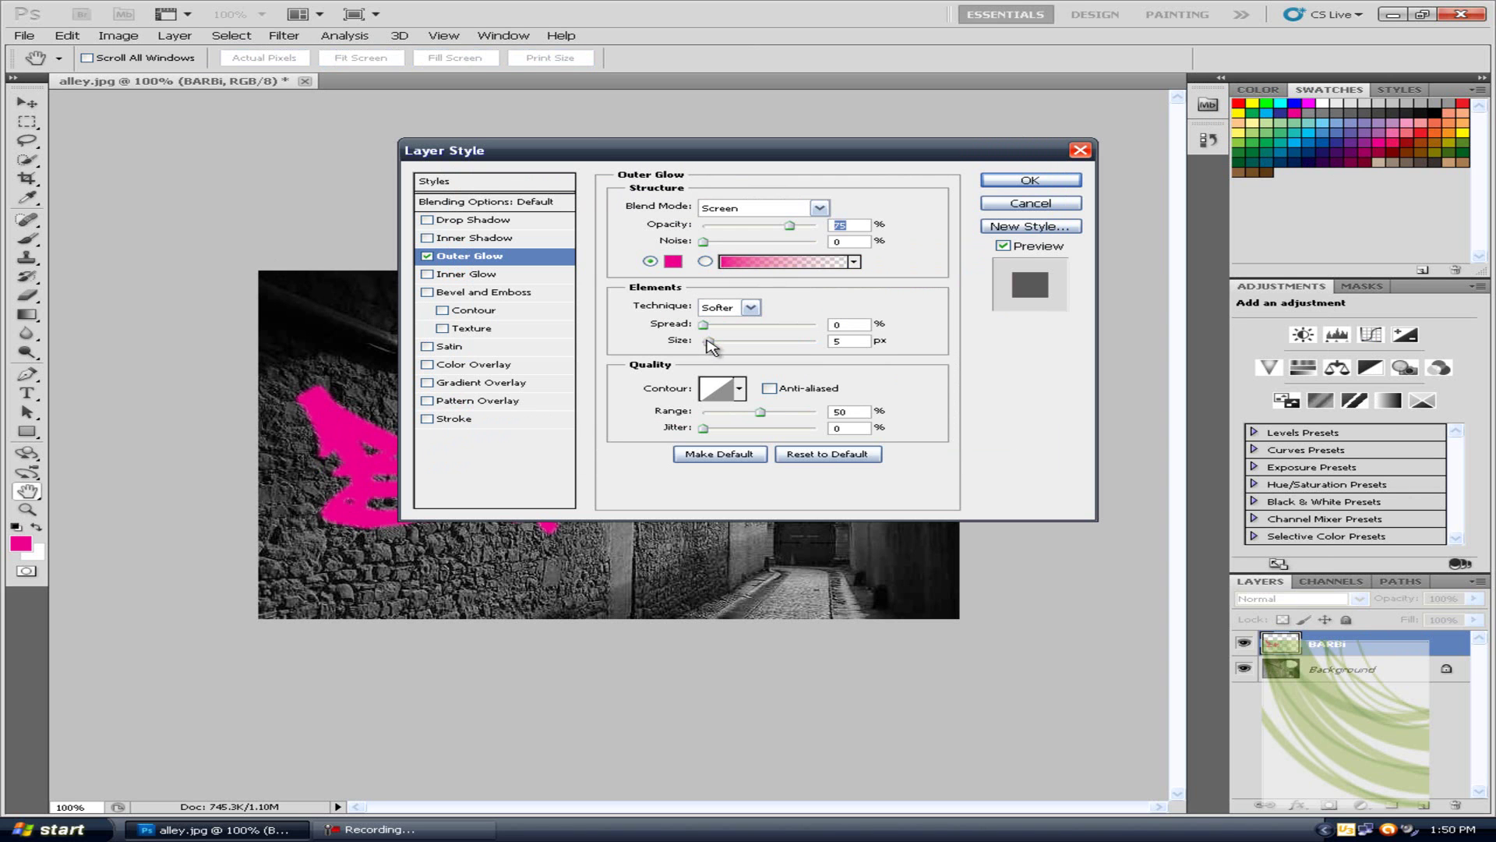
{"action": "left_click_drag", "start_coordinate": [708, 342], "coordinate": [717, 340]}
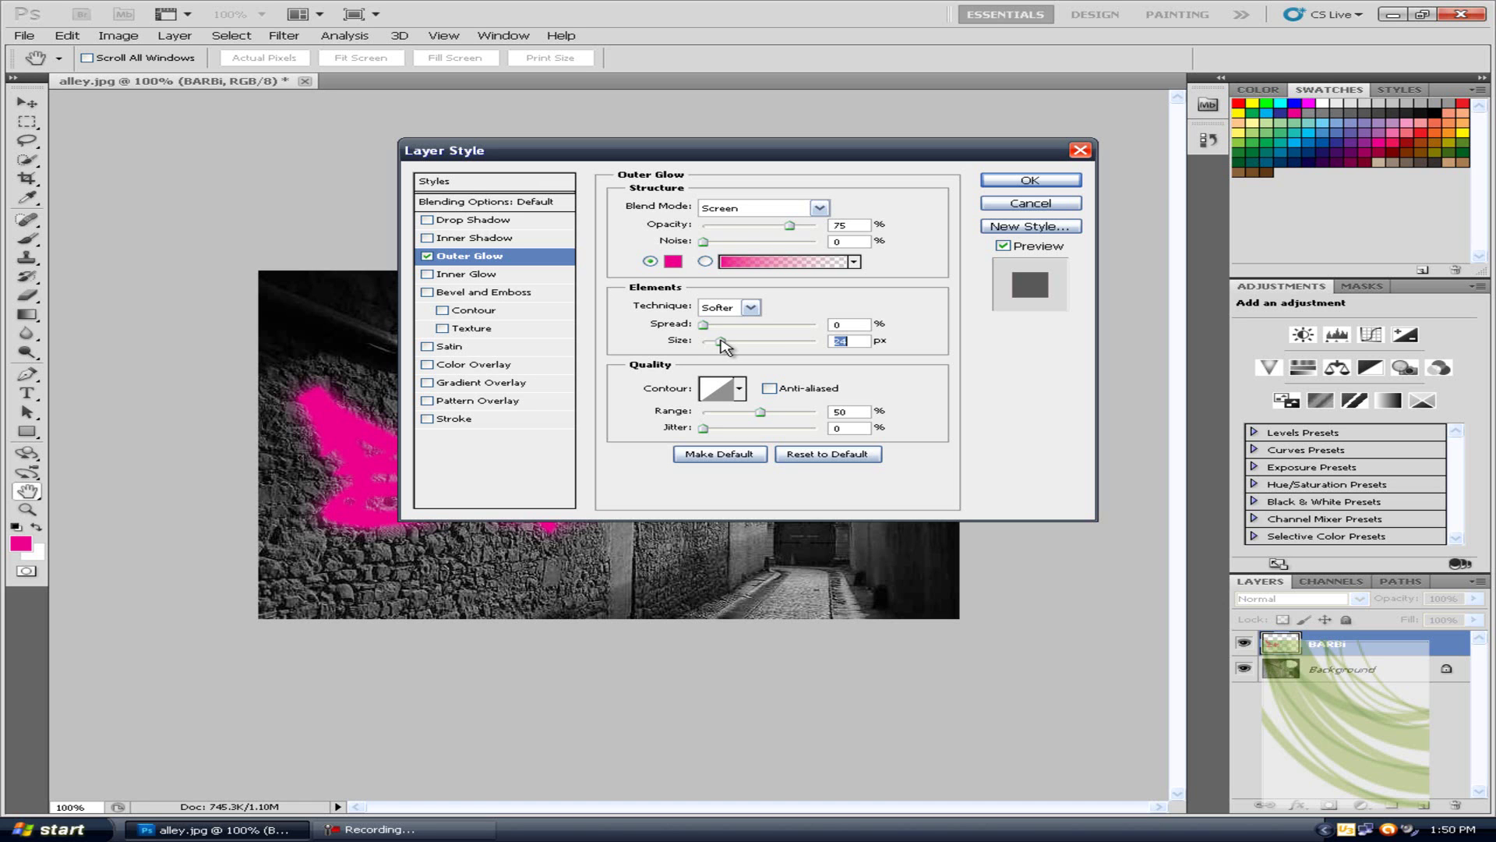
{"action": "left_click", "coordinate": [820, 208]}
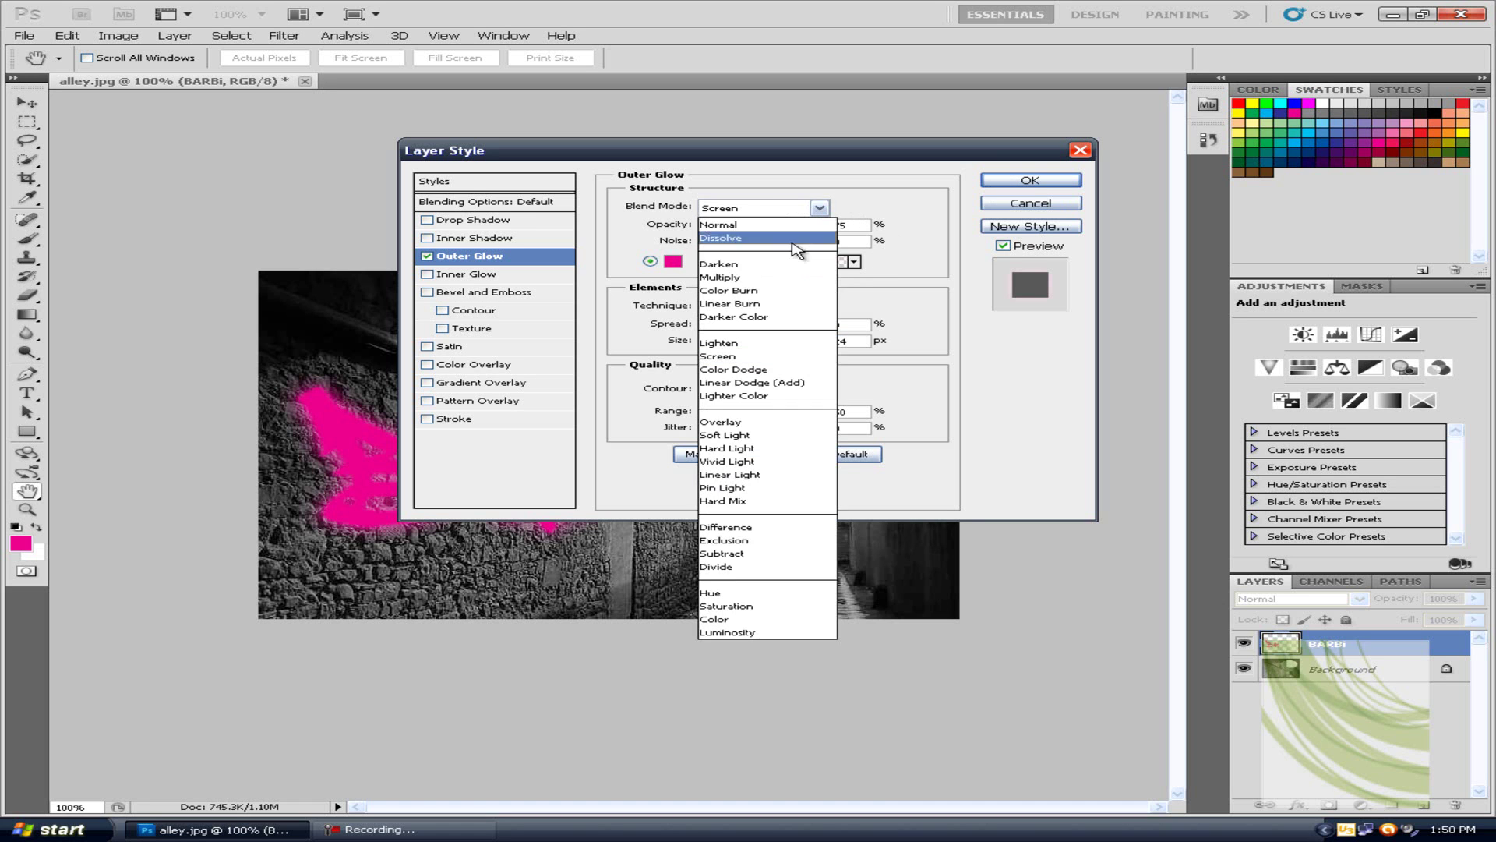
{"action": "left_click", "coordinate": [737, 427]}
Step: Apply the glow and set the BARBi layer's blend mode to Overlay
{"action": "left_click", "coordinate": [1070, 181]}
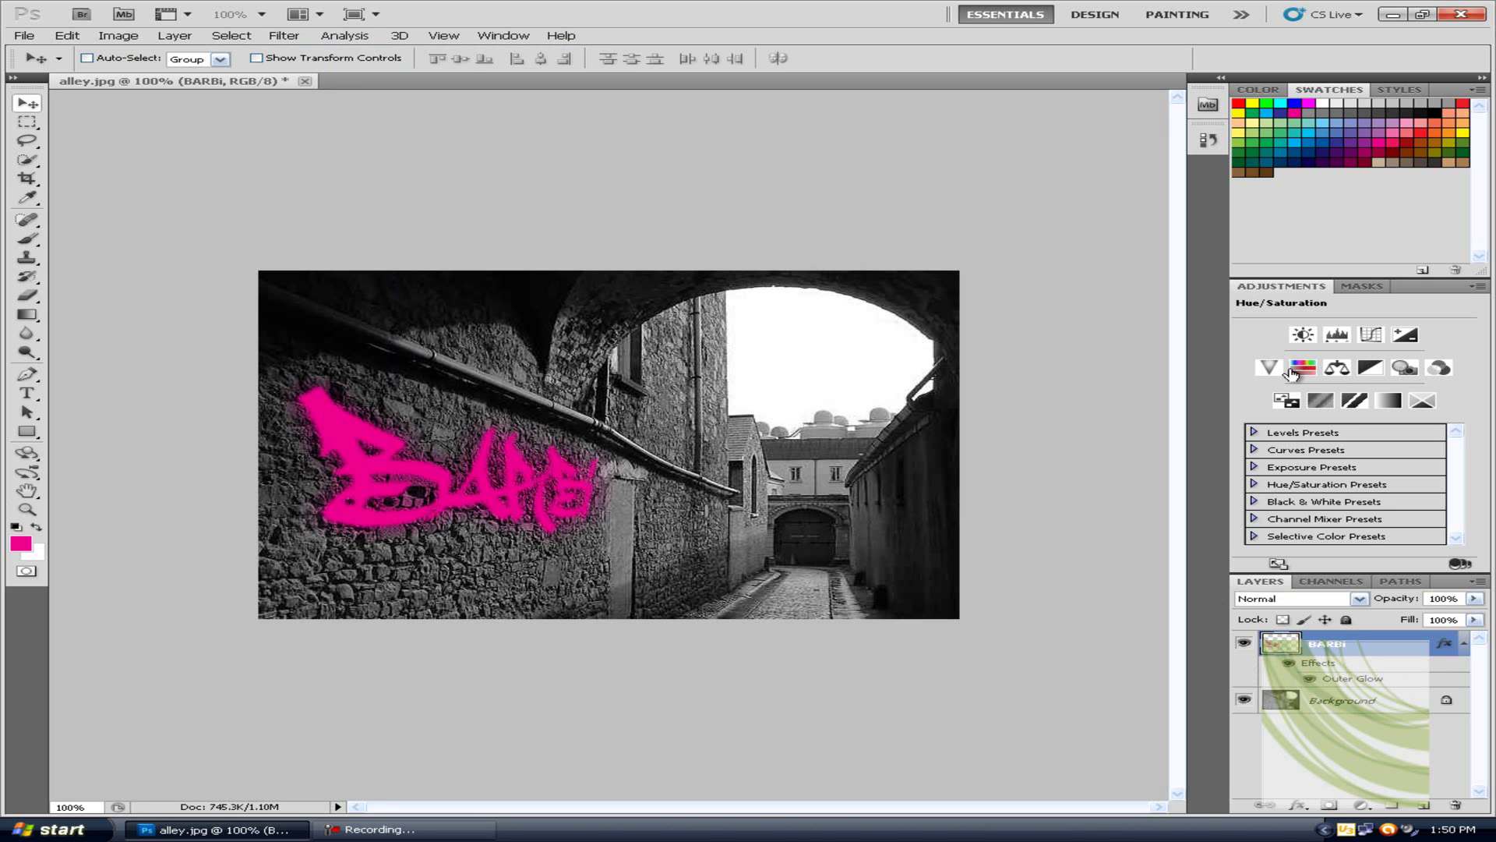
{"action": "left_click", "coordinate": [1359, 598]}
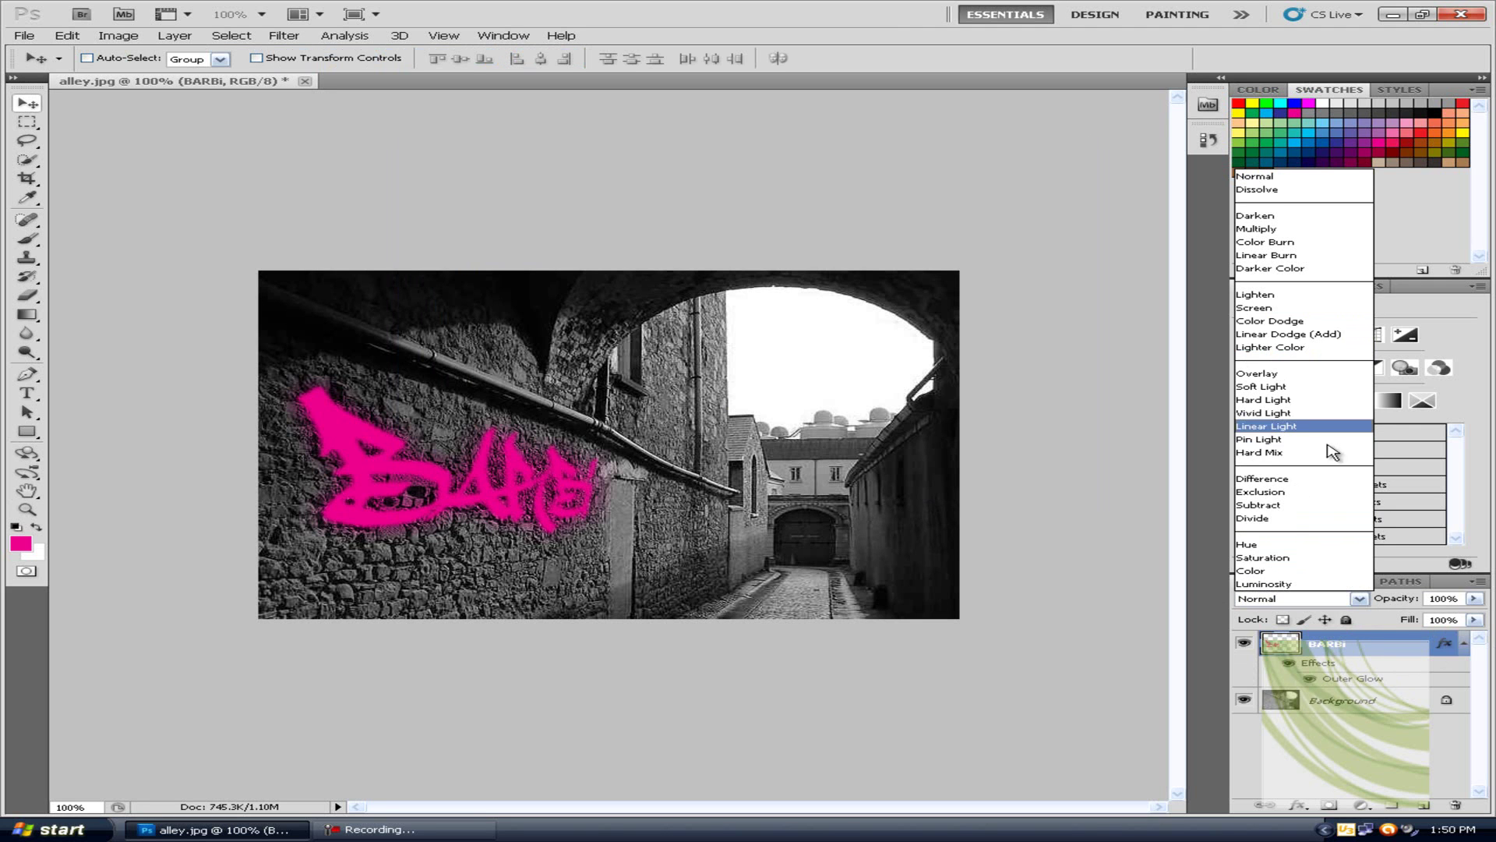
{"action": "left_click", "coordinate": [1292, 375]}
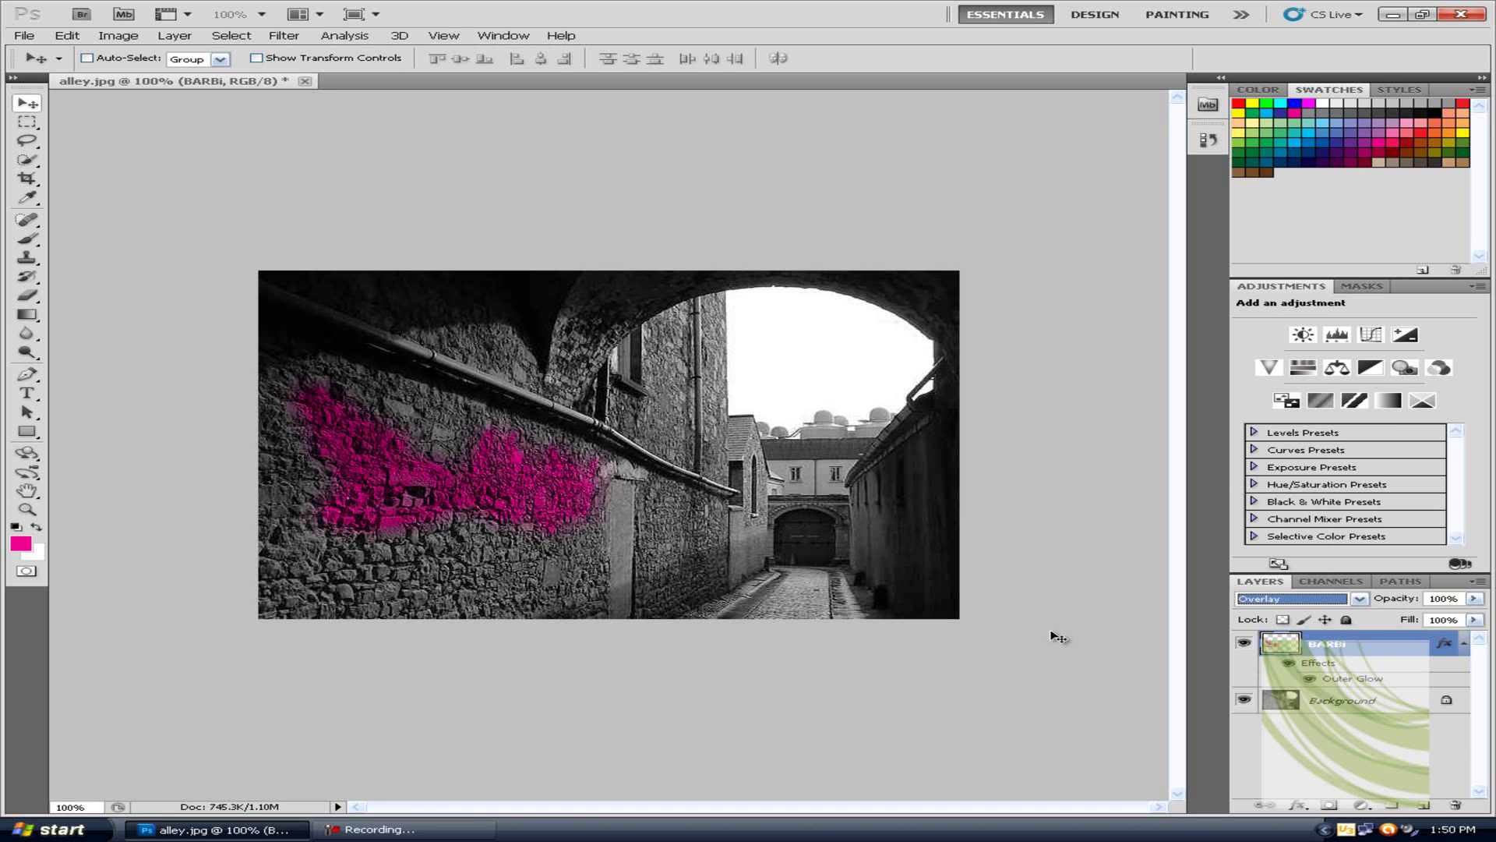
Step: Reduce the Outer Glow size on BARBi to 10 px
{"action": "double_click", "coordinate": [1362, 683]}
{"action": "left_click_drag", "start_coordinate": [657, 174], "coordinate": [831, 213]}
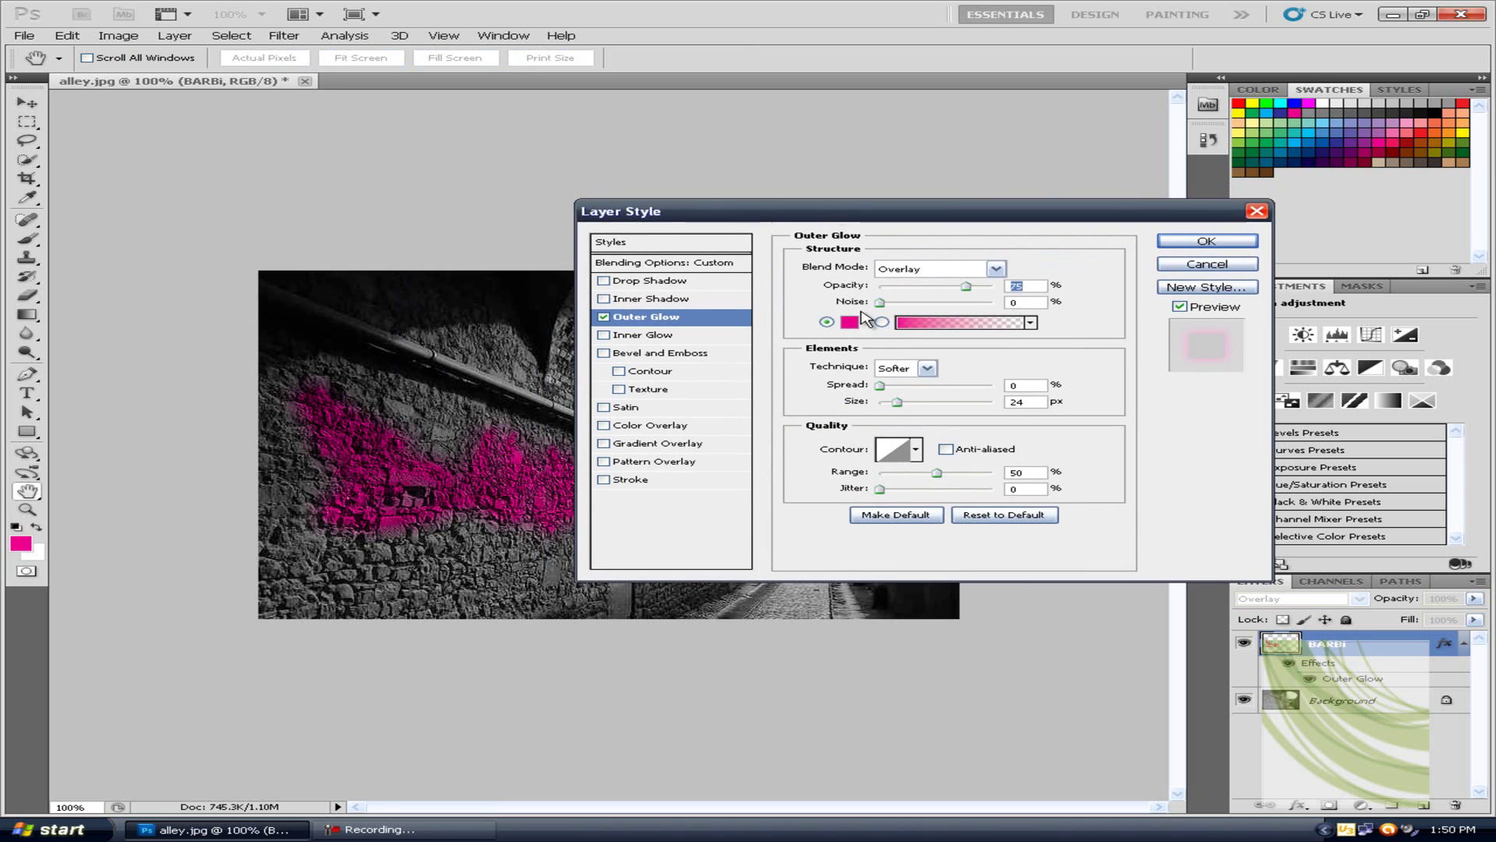
{"action": "left_click_drag", "start_coordinate": [897, 401], "coordinate": [893, 402]}
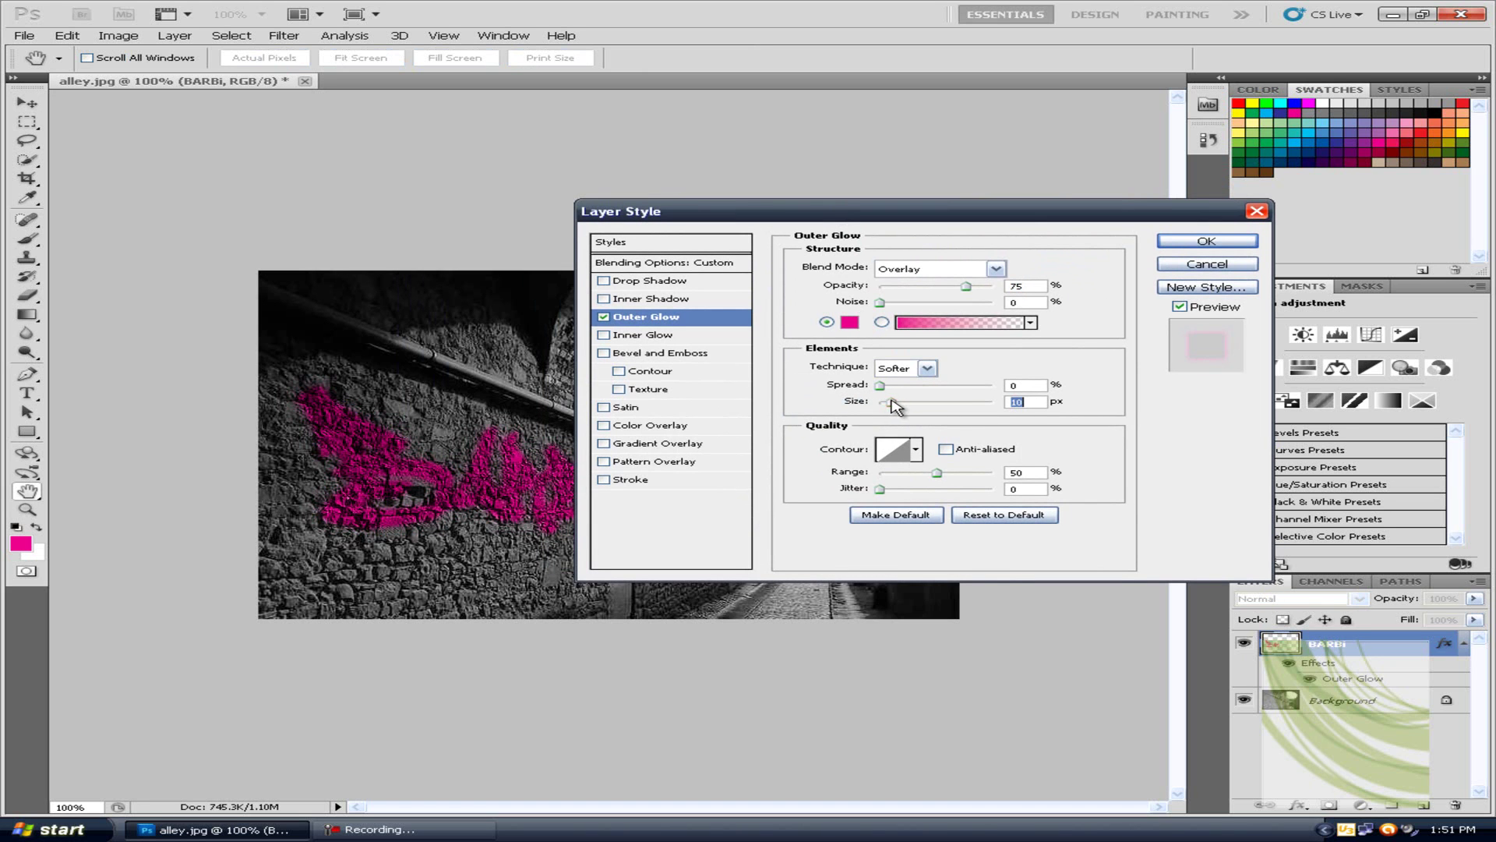
{"action": "left_click", "coordinate": [1206, 240]}
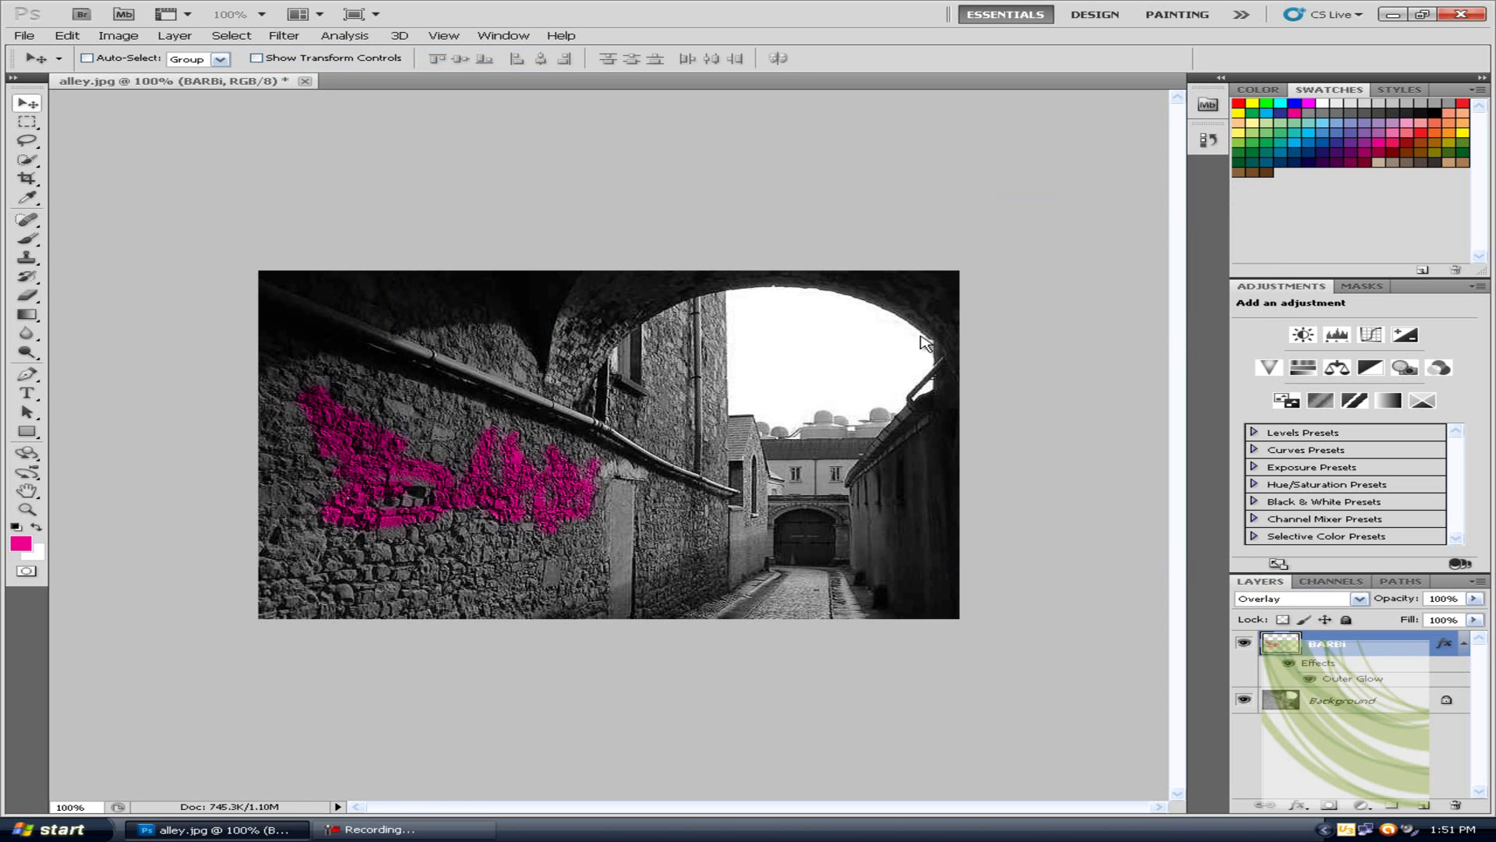